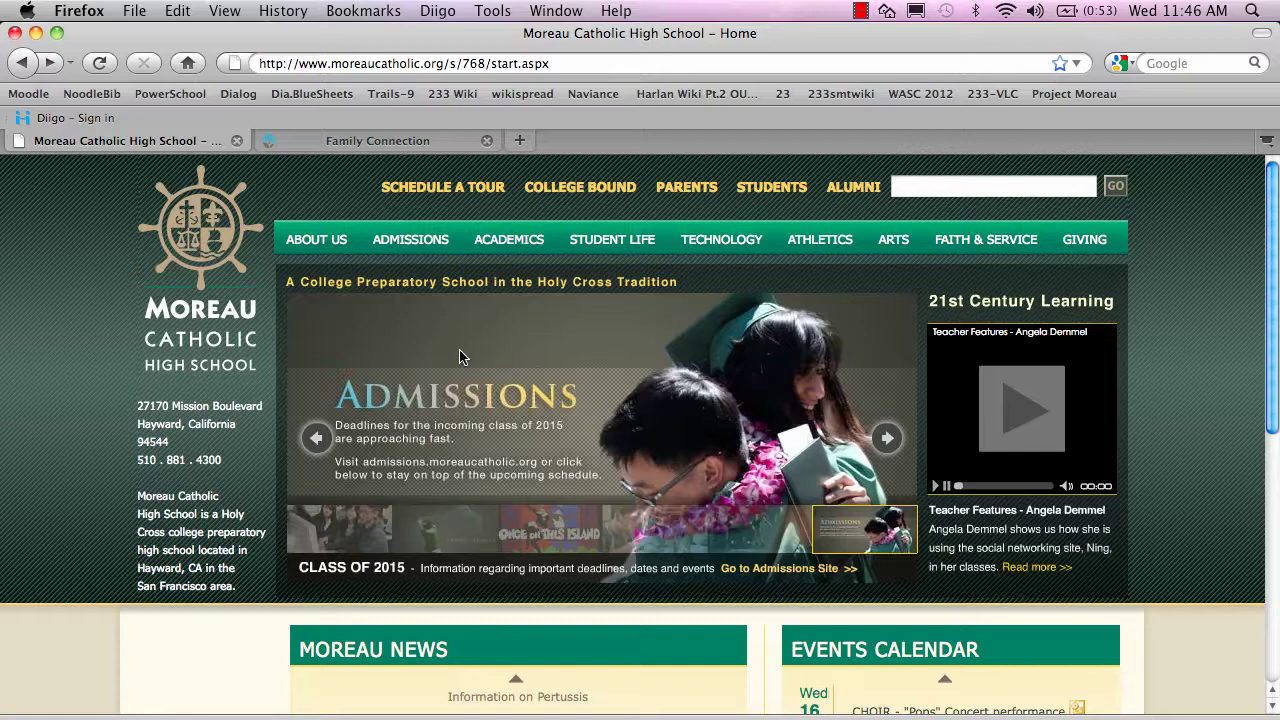
Scroll down the Moreau Catholic High School home page toward its footer links
scroll(459, 357, "down", 1)
scroll(459, 357, "down", 4)
scroll(459, 357, "down", 5)
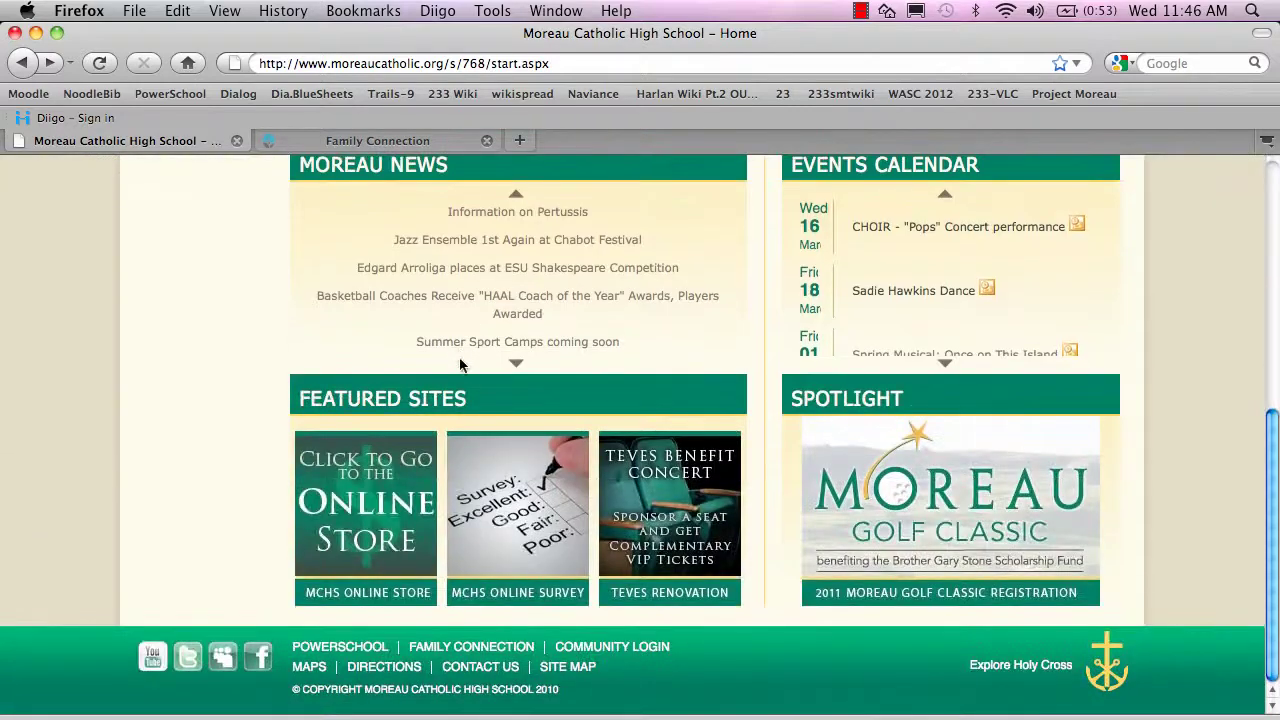
Go from the Family Connection link to the student's About Me page
left_click(471, 647)
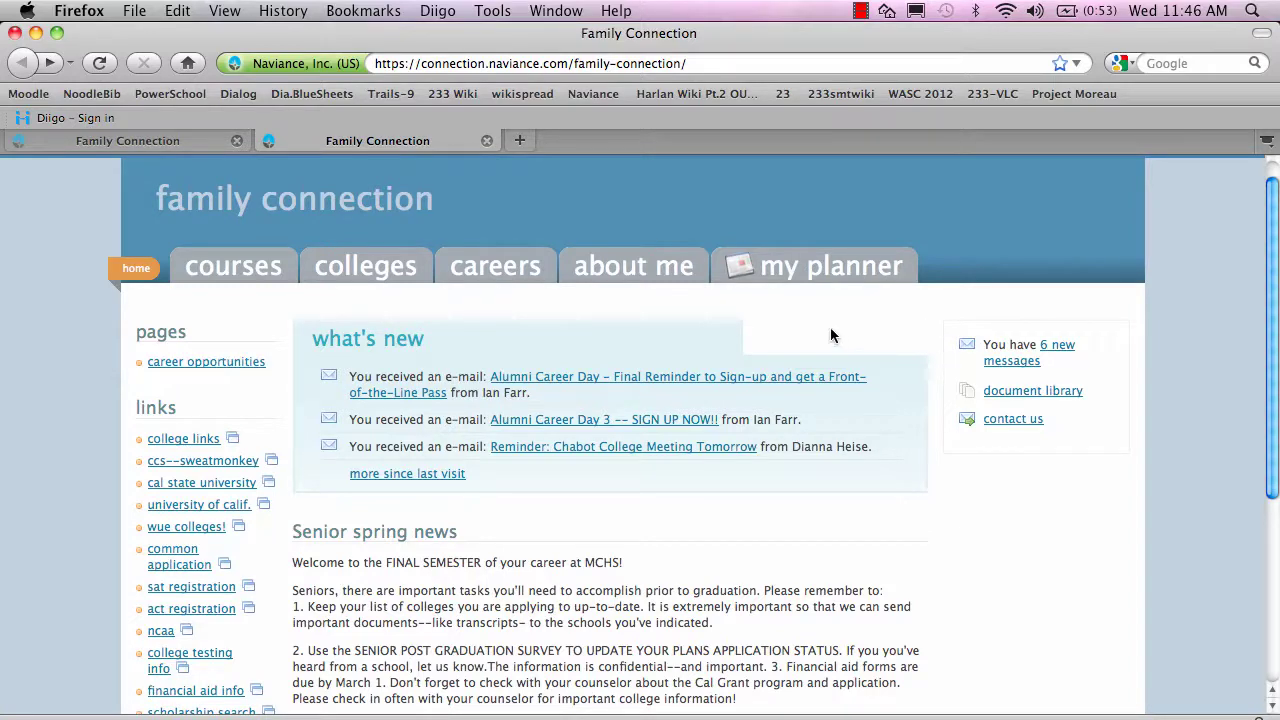
left_click(630, 271)
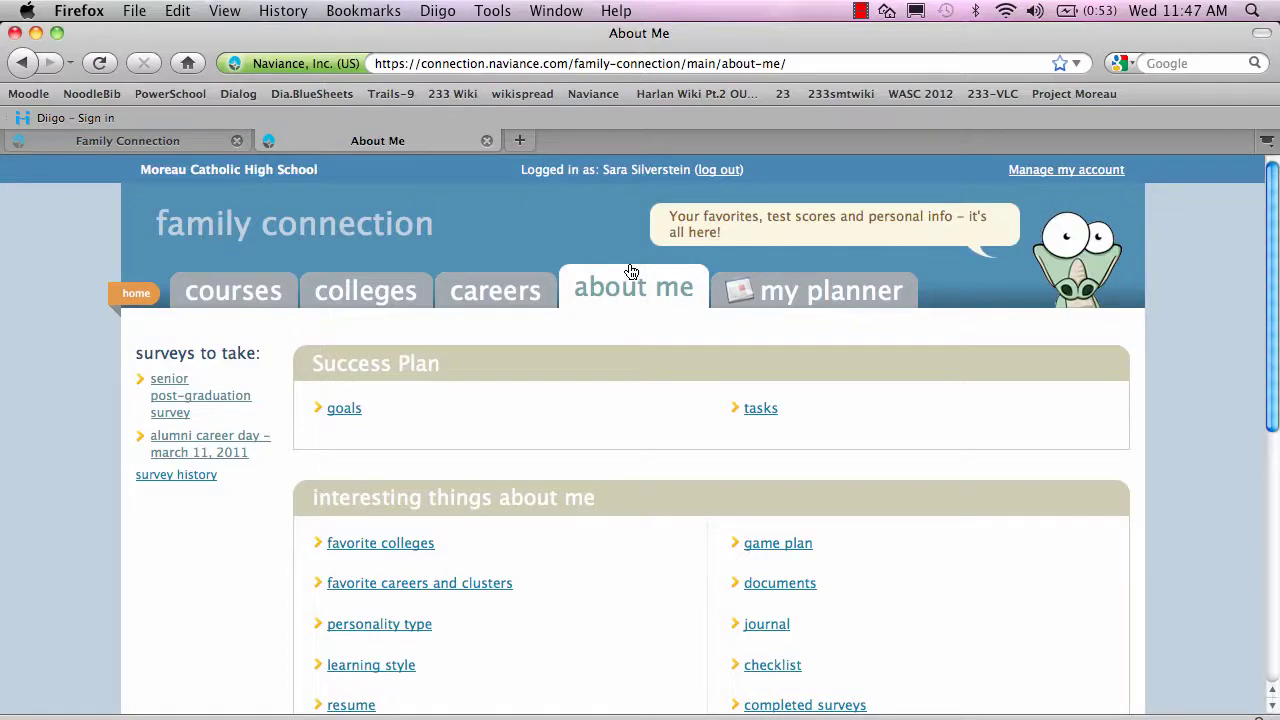
left_click(175, 397)
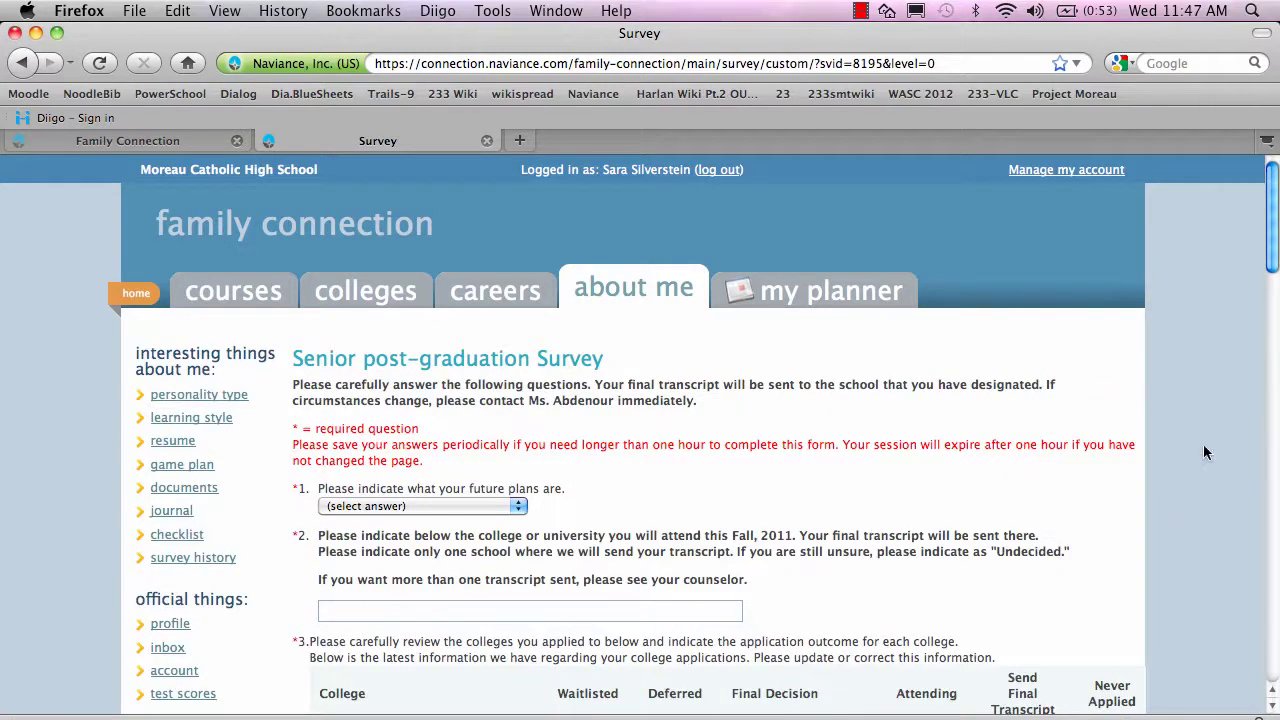
scroll(1203, 446, "down", 5)
scroll(1203, 452, "down", 3)
scroll(1203, 452, "down", 5)
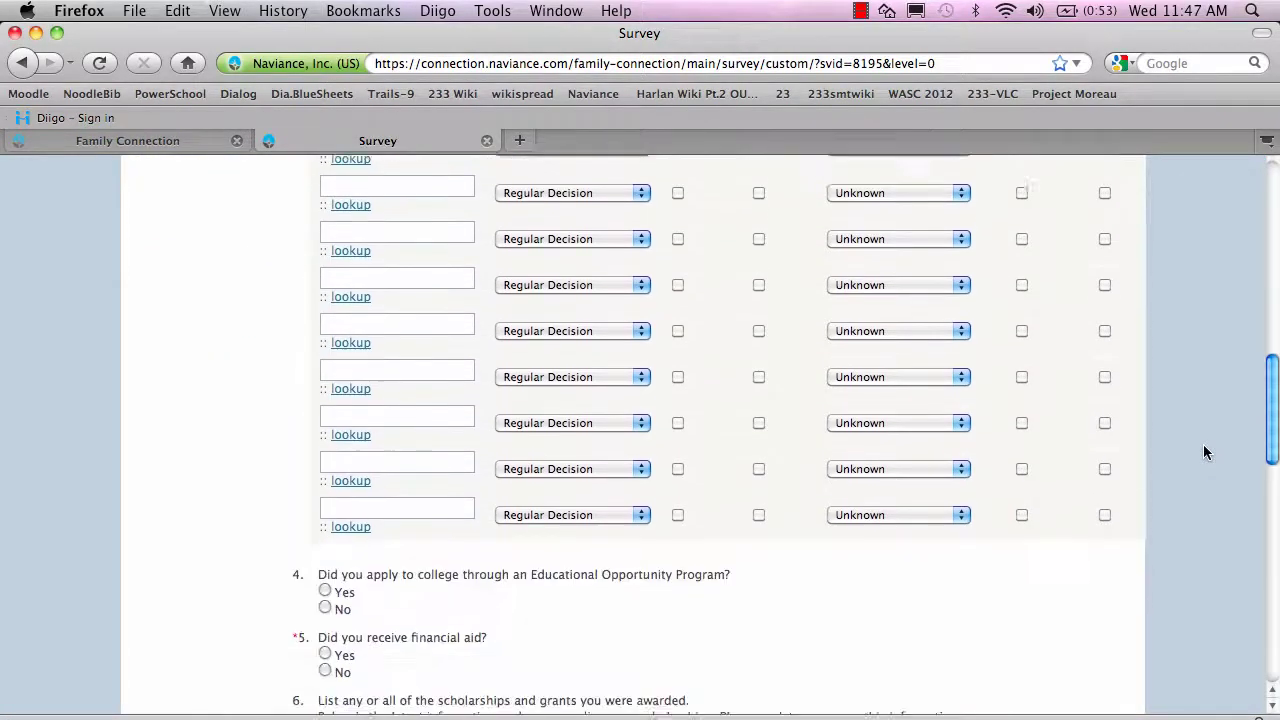
scroll(1203, 452, "down", 4)
scroll(1203, 452, "down", 5)
scroll(1203, 452, "down", 3)
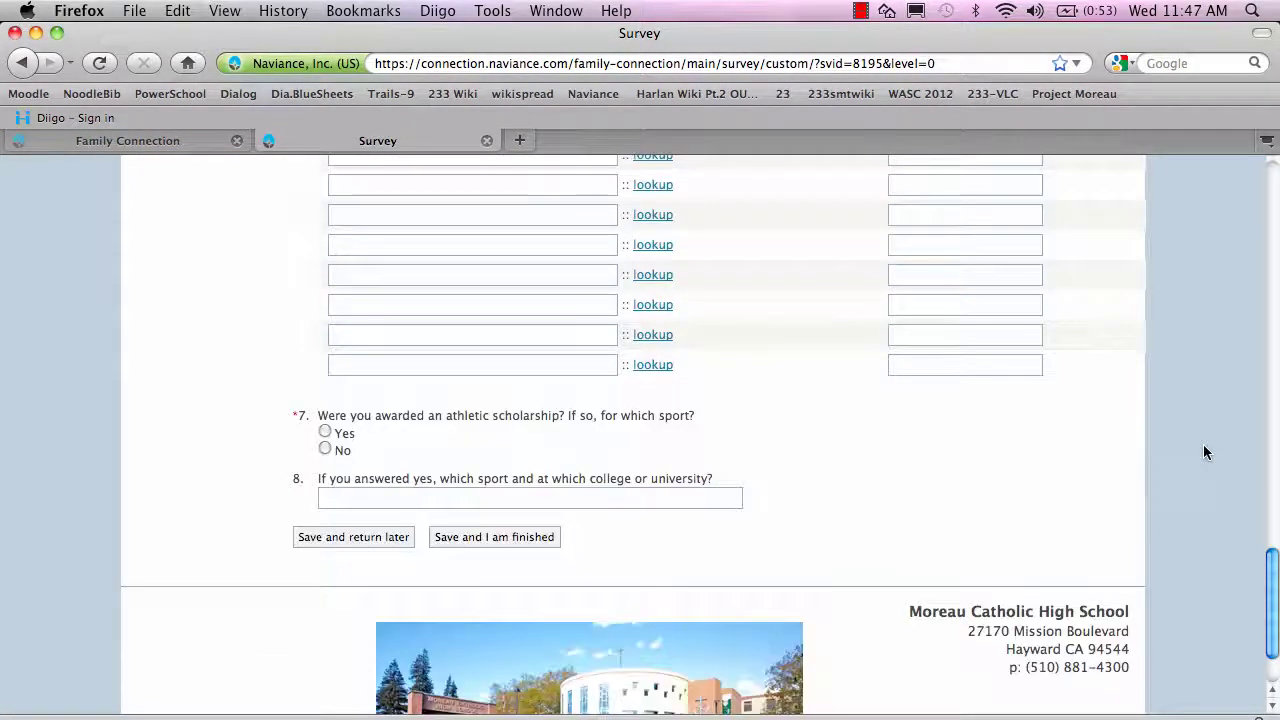
scroll(1203, 452, "up", 4)
scroll(1203, 452, "up", 3)
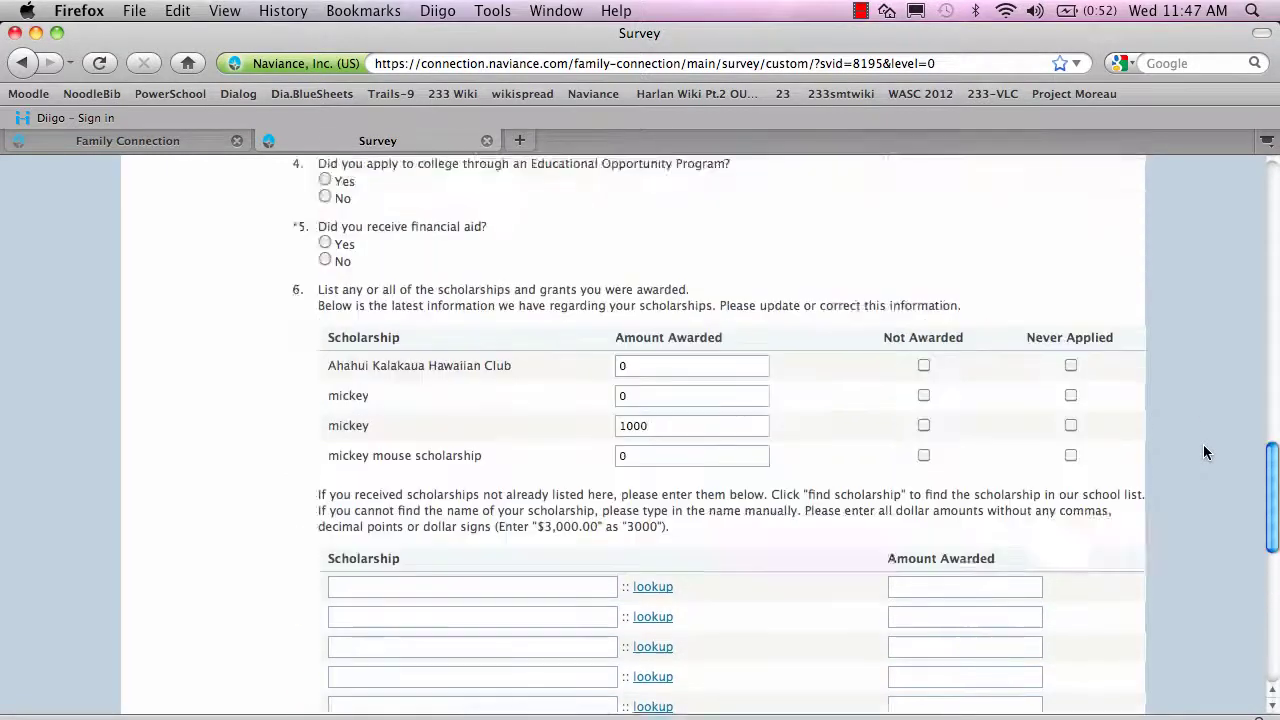
scroll(1203, 452, "up", 3)
scroll(1203, 452, "up", 5)
scroll(1203, 452, "up", 6)
scroll(1203, 452, "up", 3)
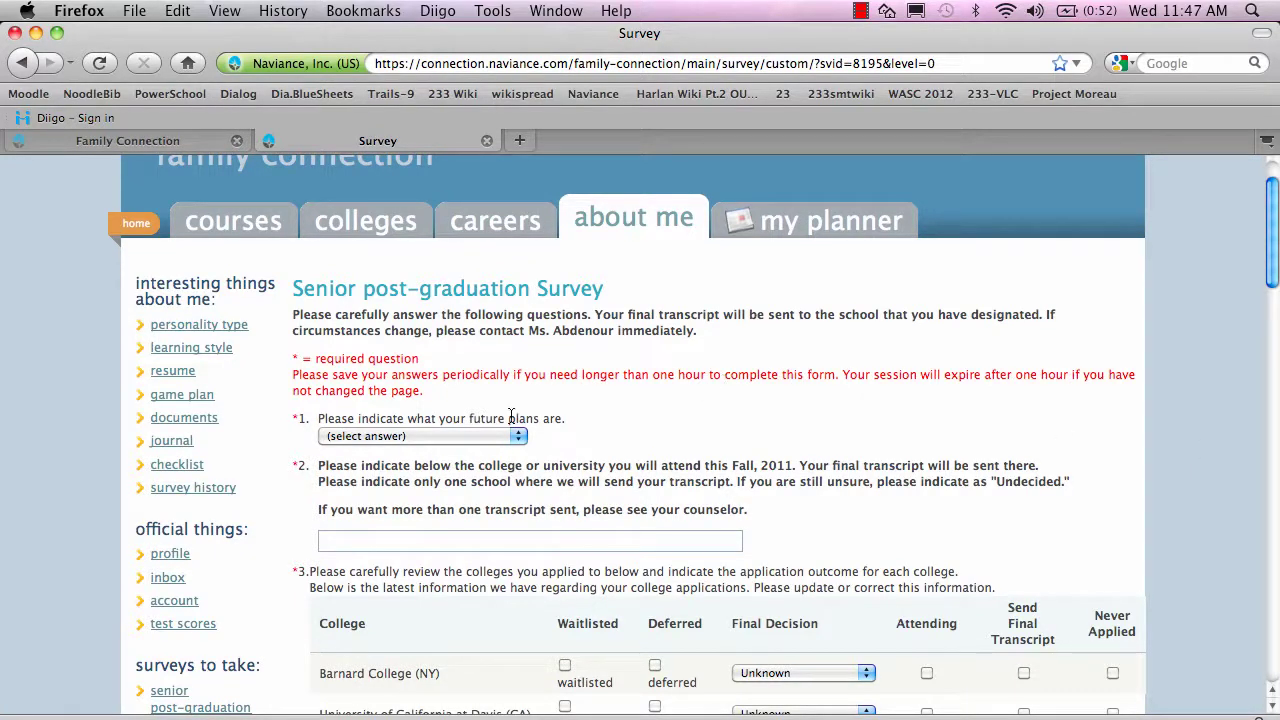
Choose Four-year college as future plans and enter UC DAVIS as this fall's college
left_click(467, 441)
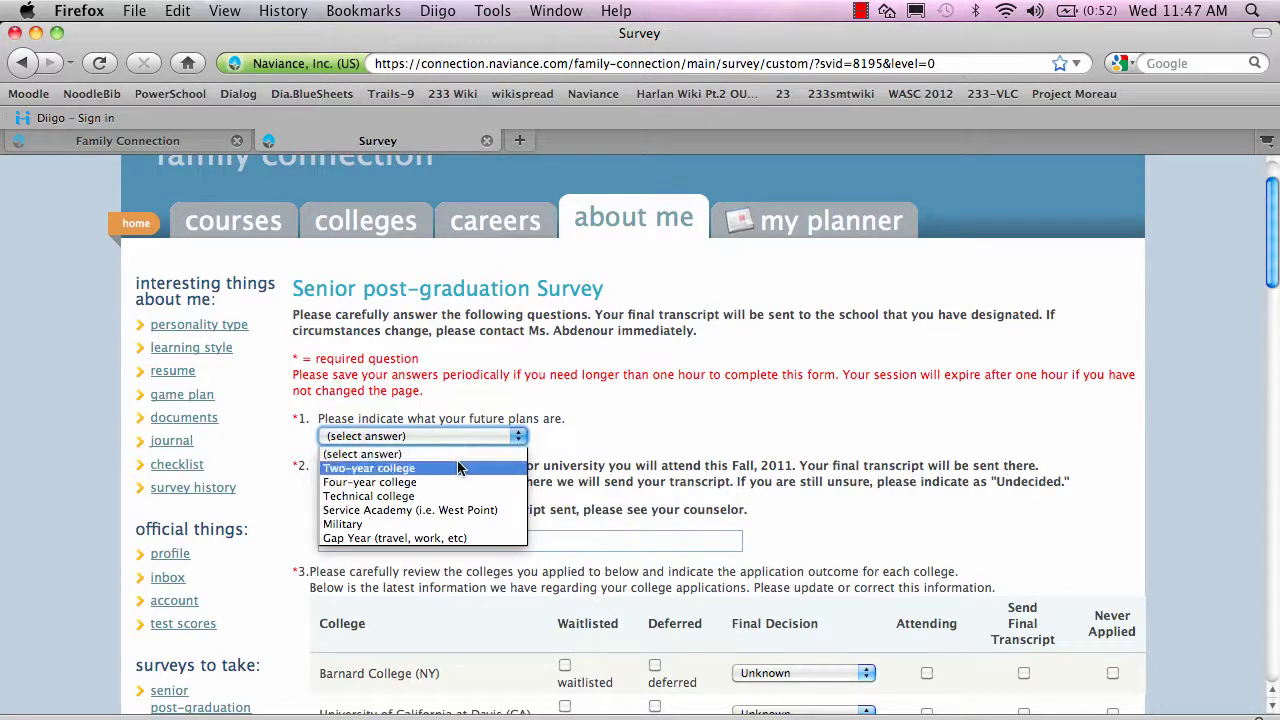
left_click(448, 481)
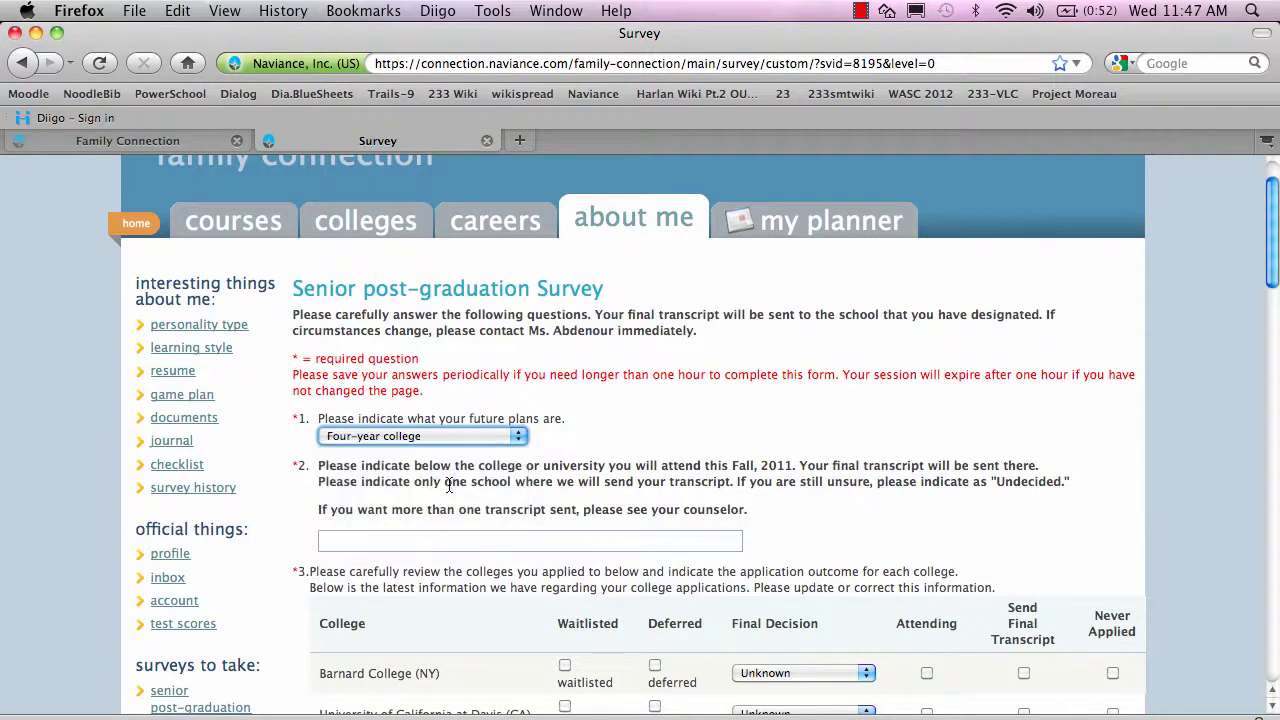
left_click(373, 540)
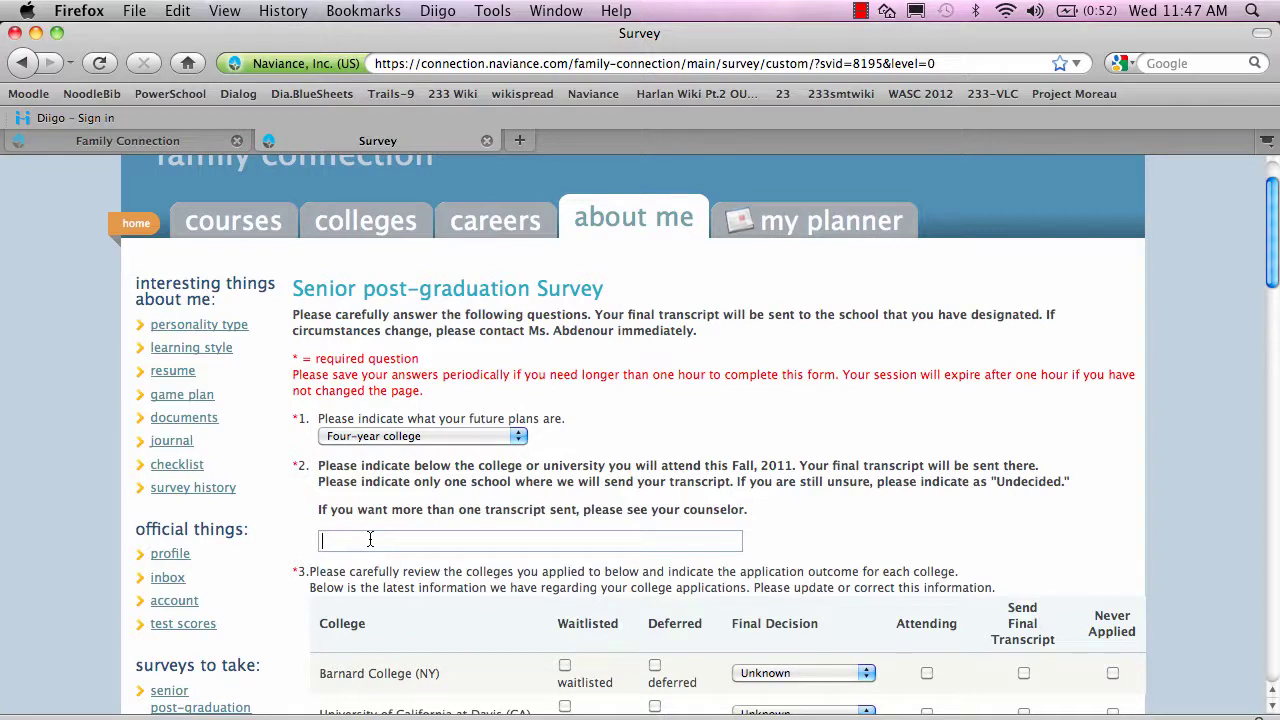
type("UC DAVIS")
scroll(1170, 424, "down", 3)
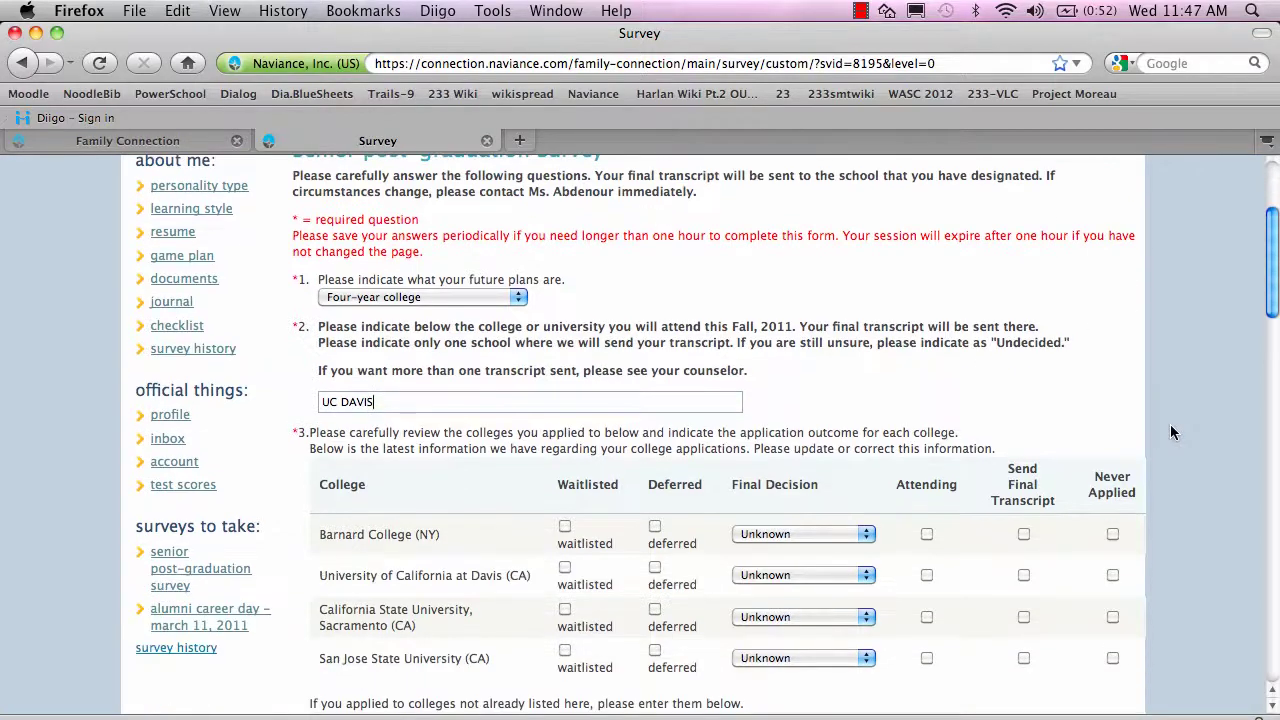
scroll(1172, 426, "down", 3)
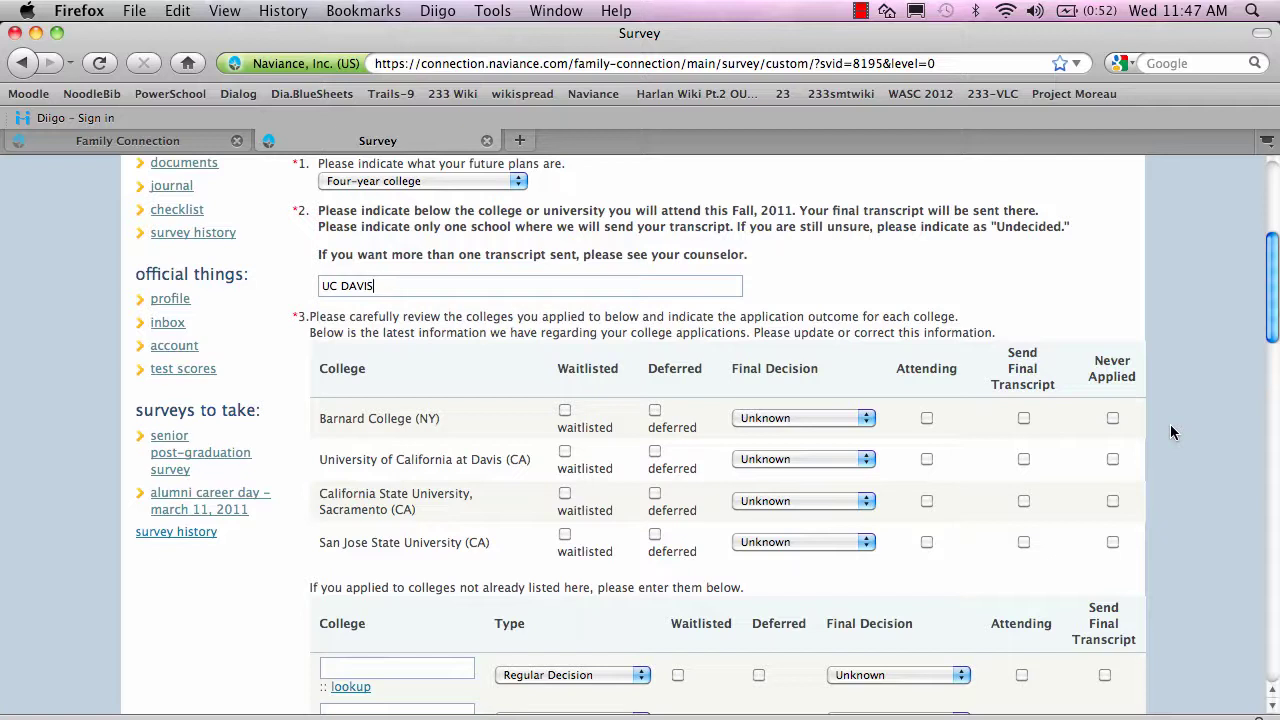
left_click(817, 419)
left_click(812, 450)
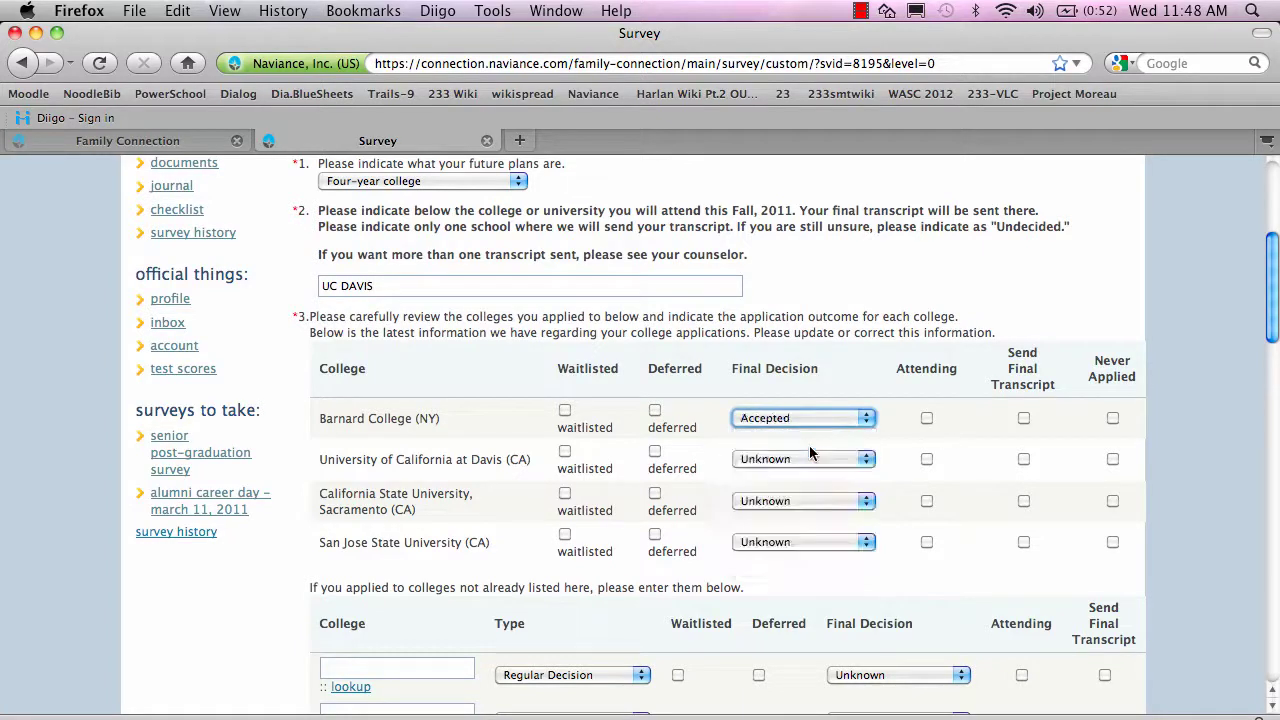
left_click(802, 462)
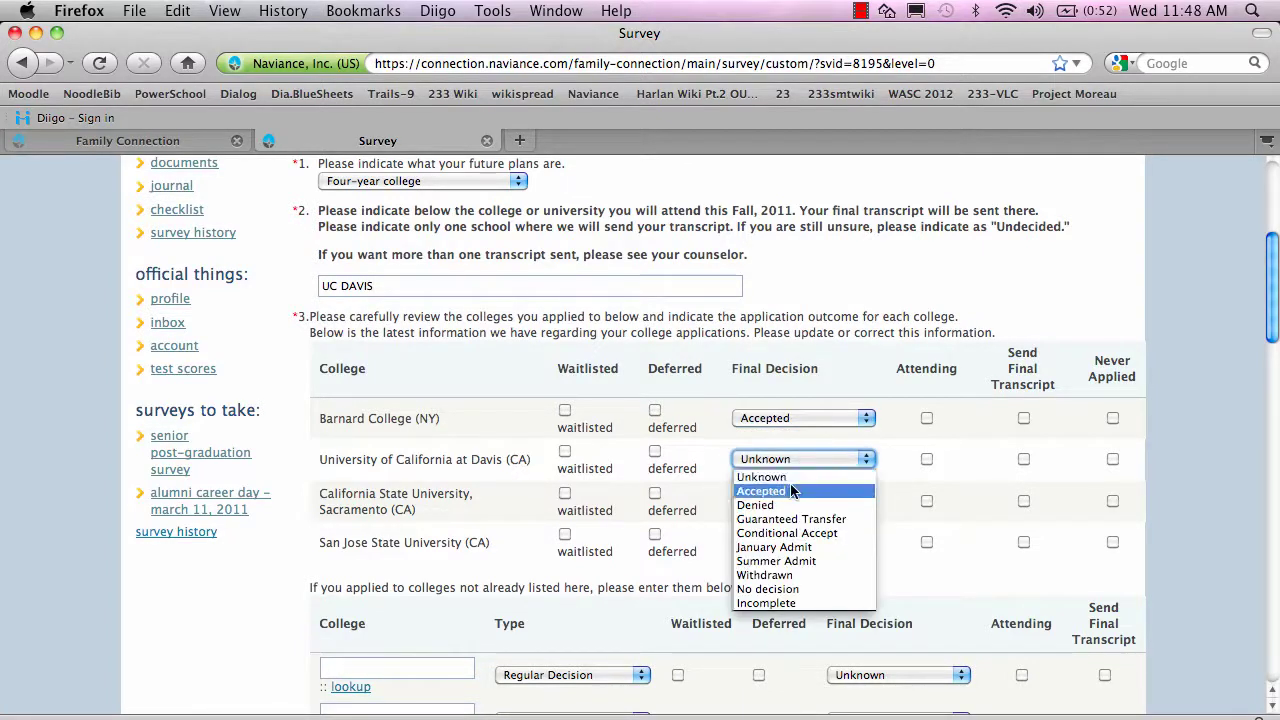
left_click(790, 491)
left_click(786, 502)
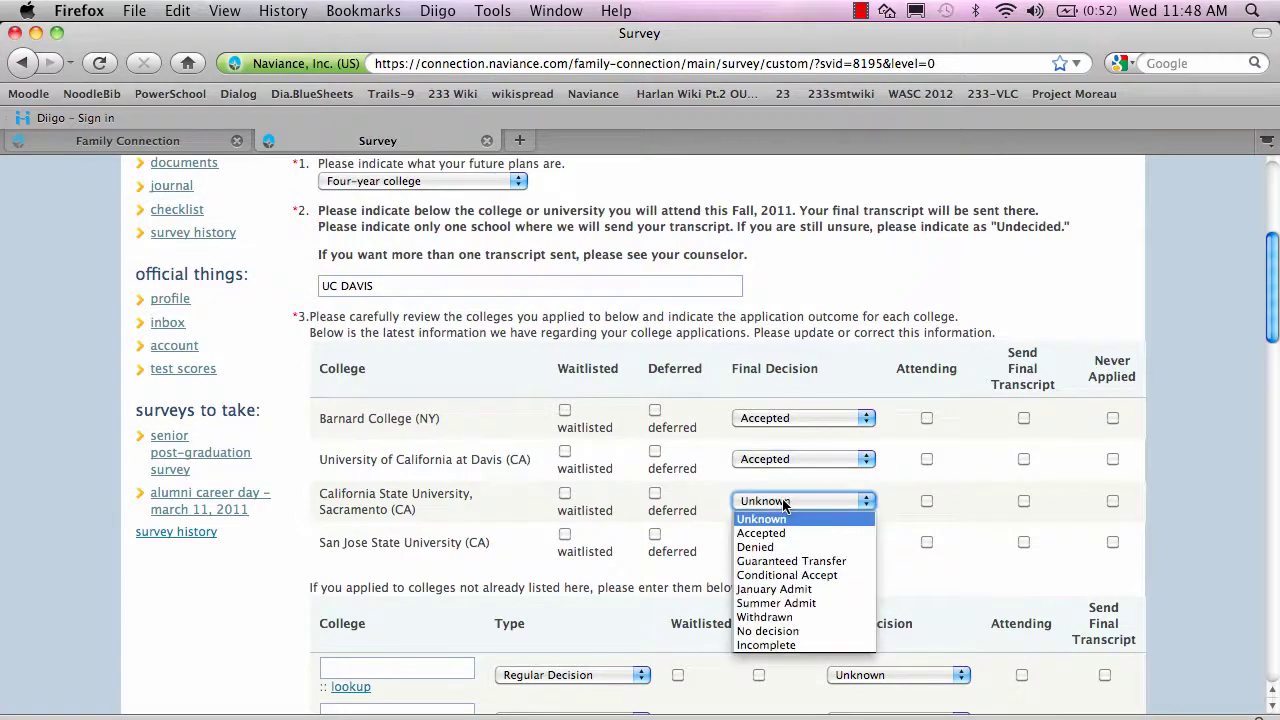
left_click(773, 534)
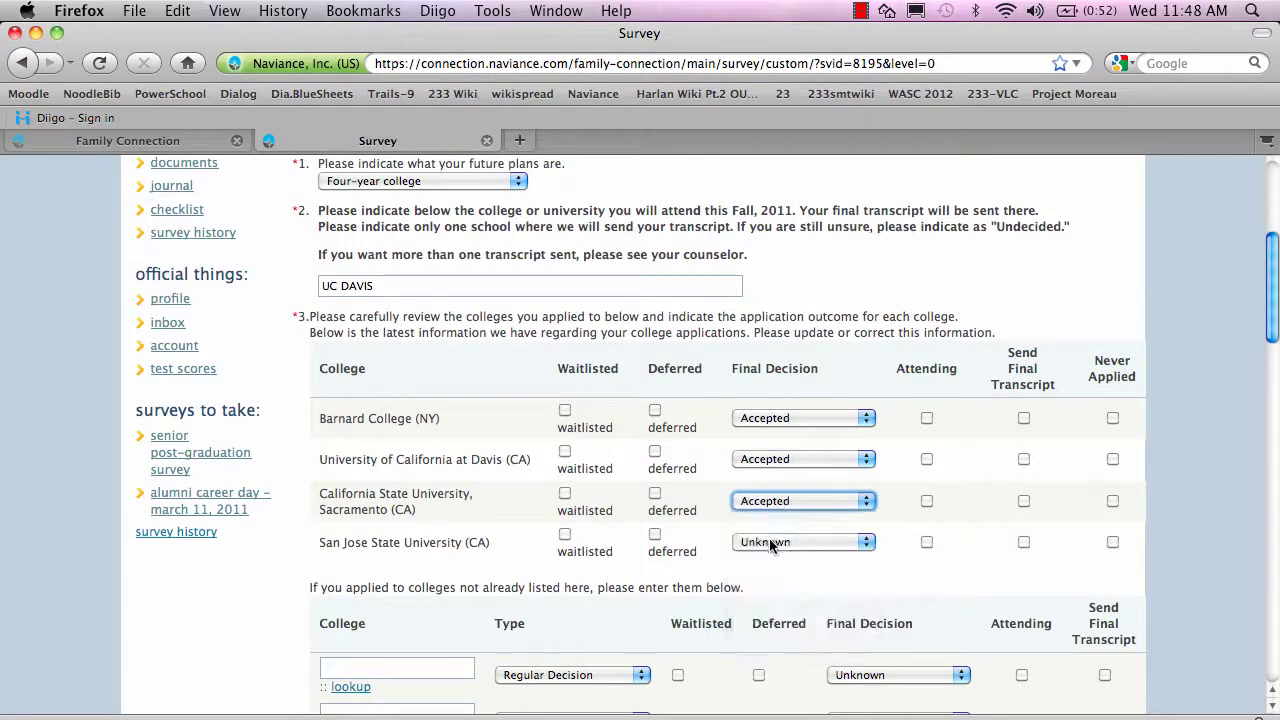
left_click(768, 543)
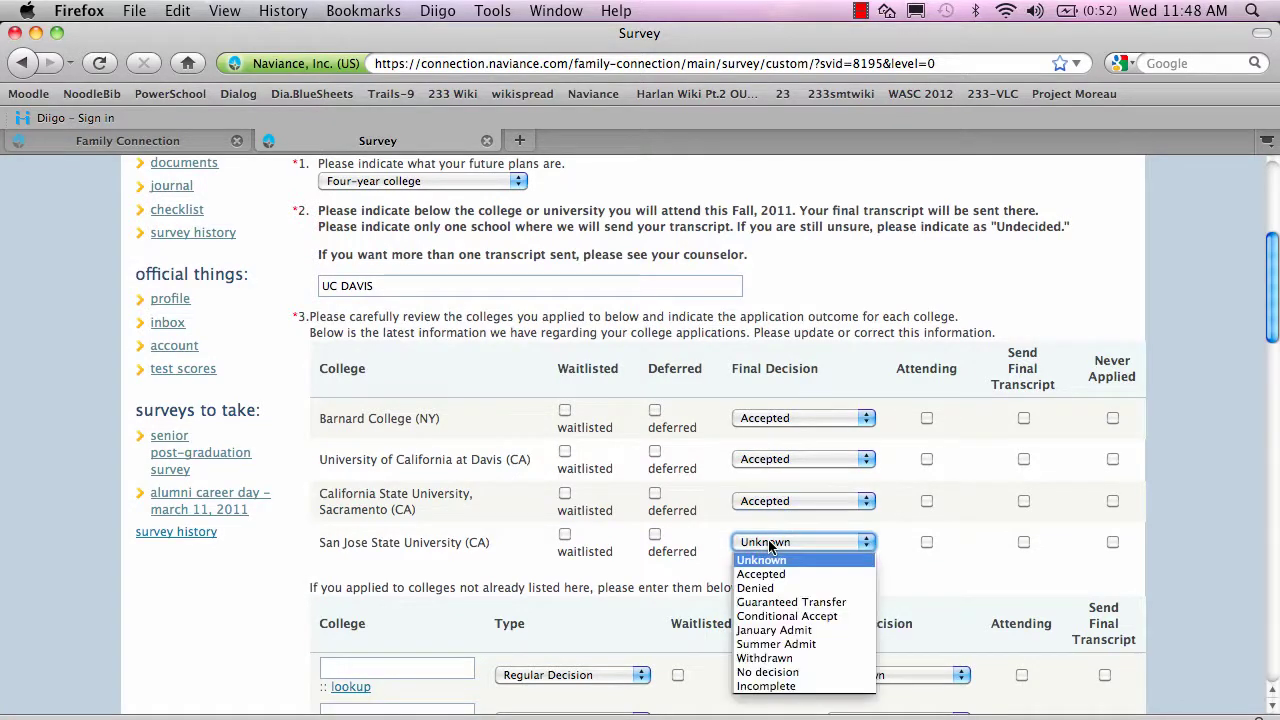
left_click(766, 617)
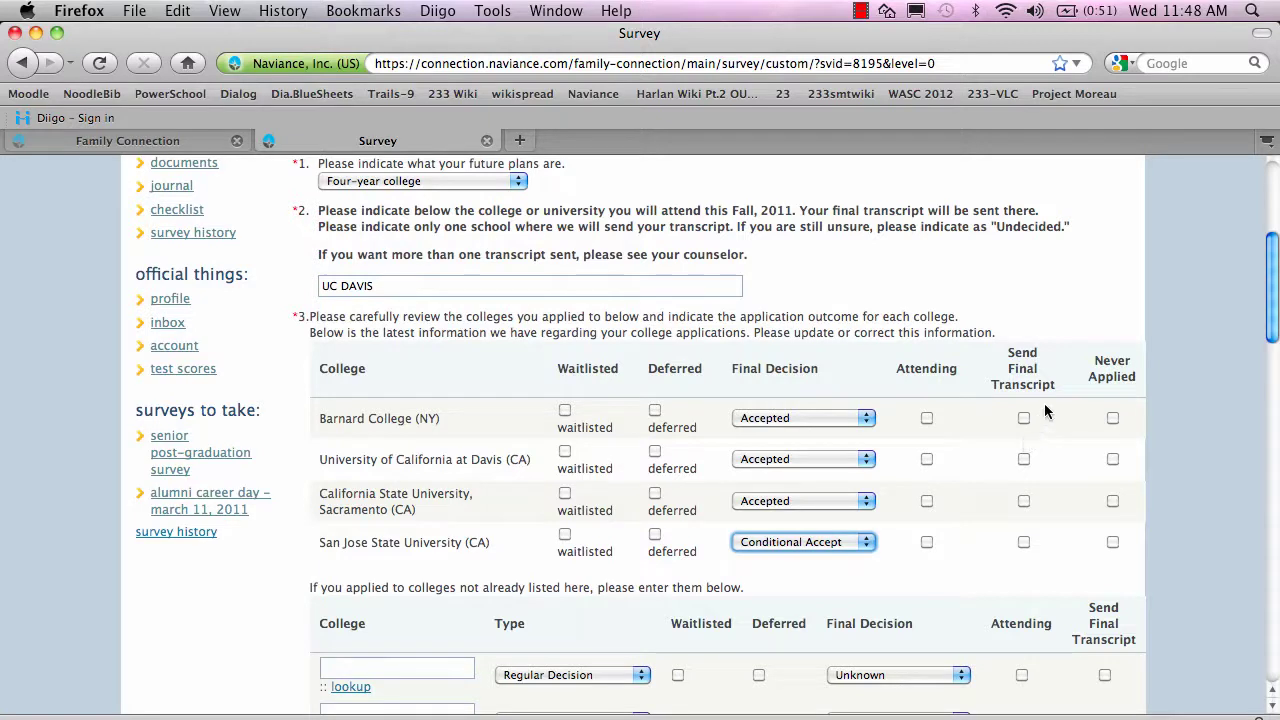
left_click(1037, 478)
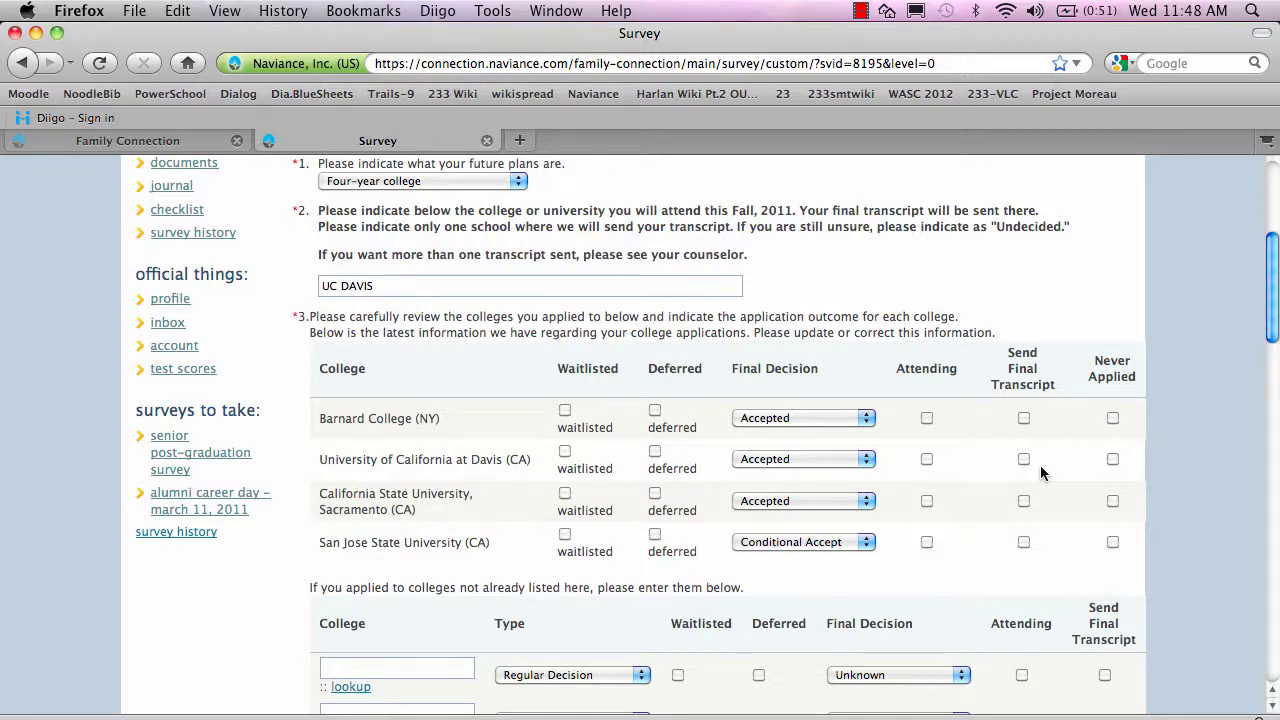
left_click(1024, 459)
Pick Babson College in the College Picker for the first extra college row
scroll(1192, 446, "down", 2)
scroll(1192, 446, "down", 2)
scroll(1192, 446, "down", 1)
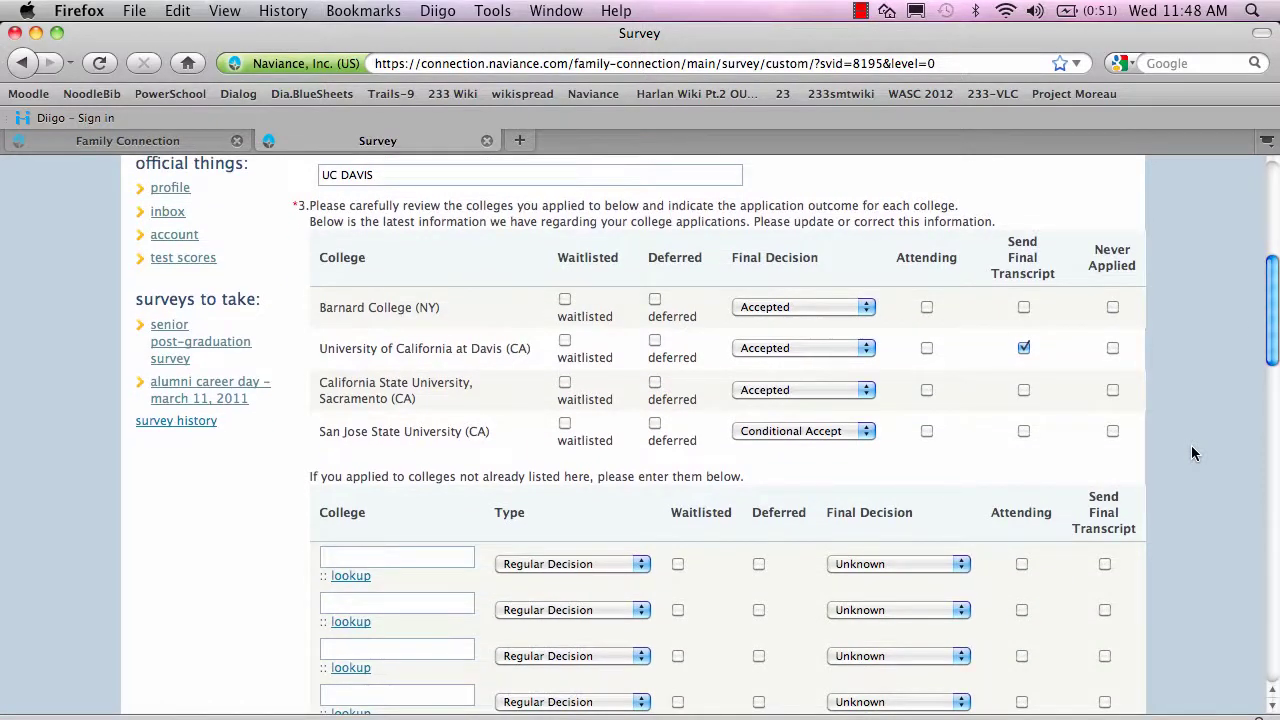
scroll(1191, 453, "down", 1)
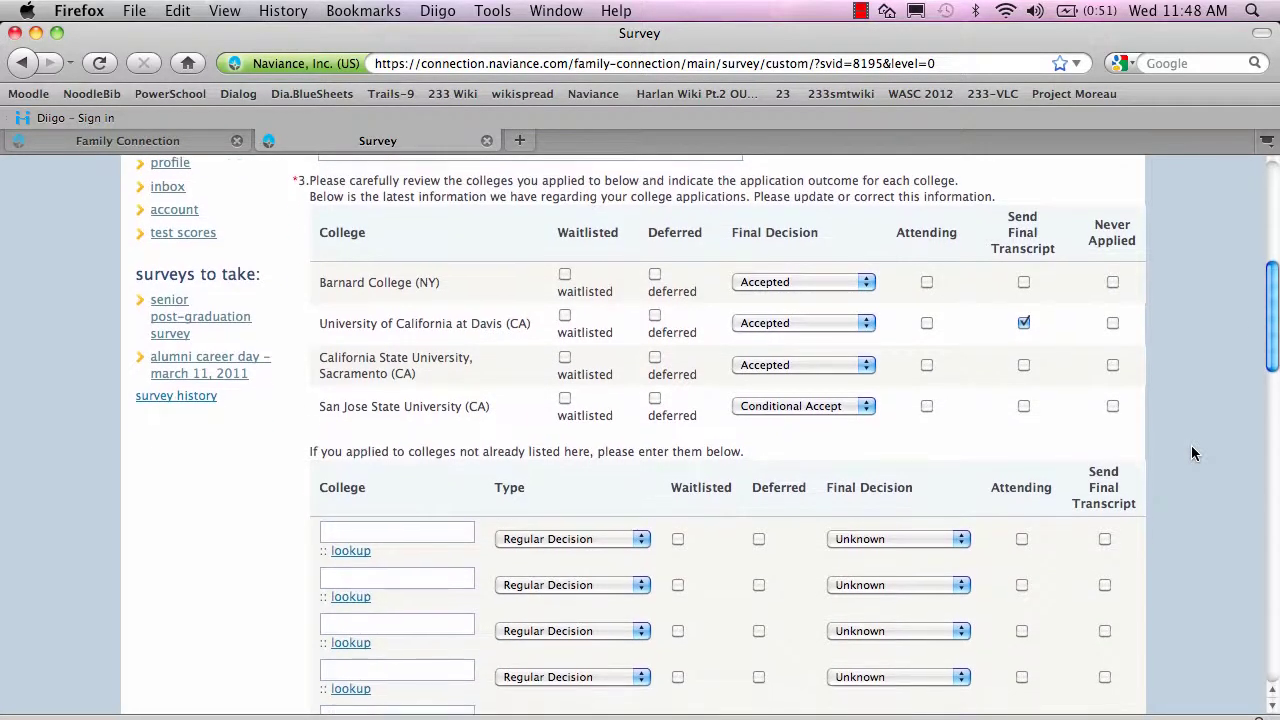
scroll(1191, 453, "down", 3)
scroll(1191, 453, "down", 2)
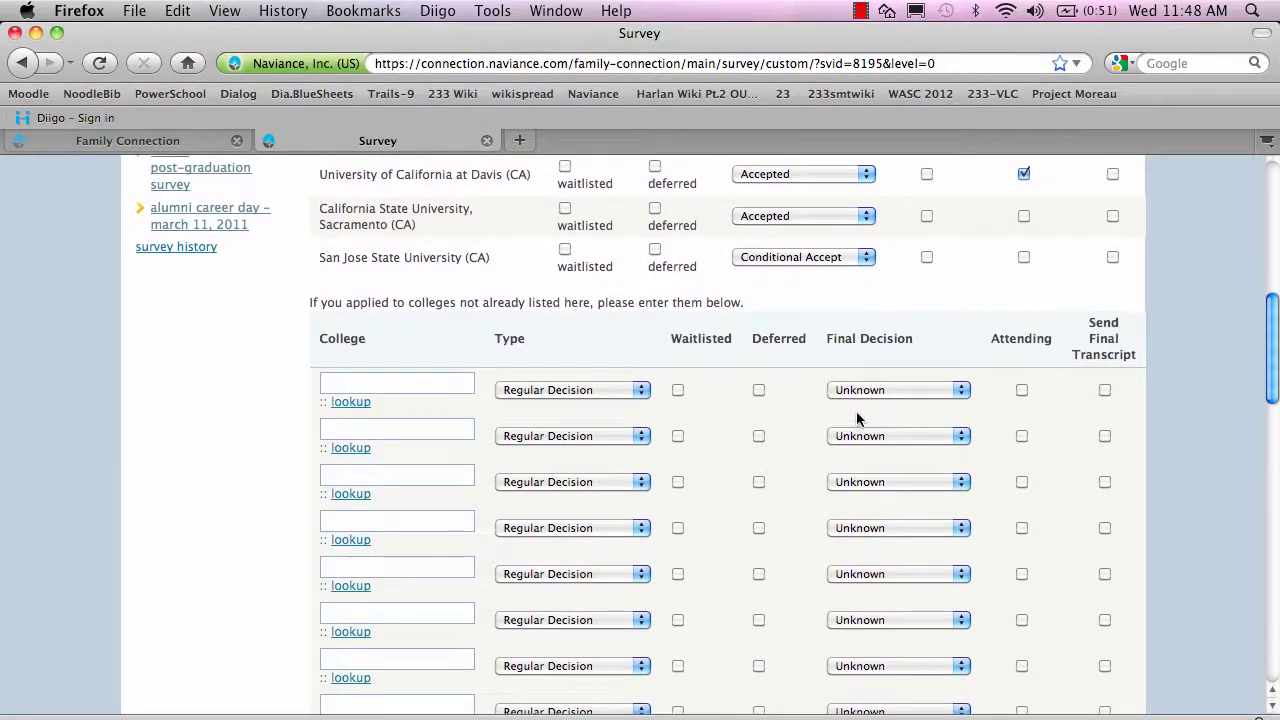
left_click(358, 403)
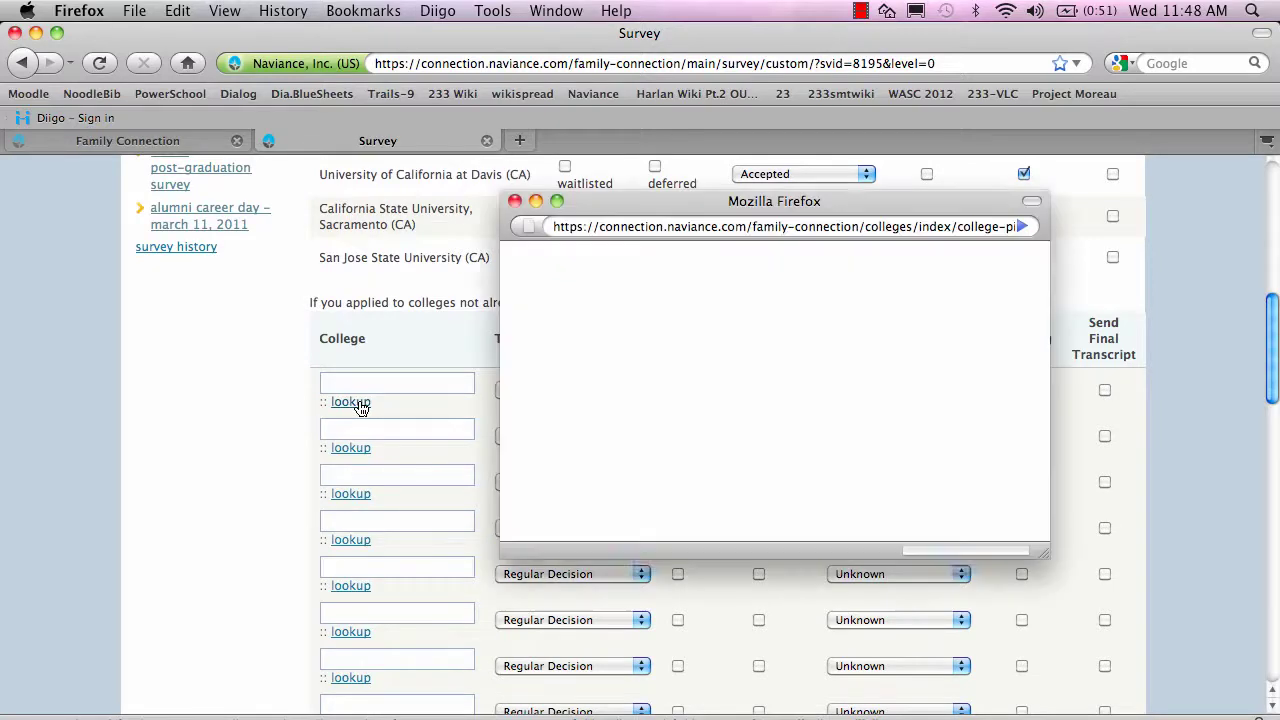
scroll(843, 419, "down", 5)
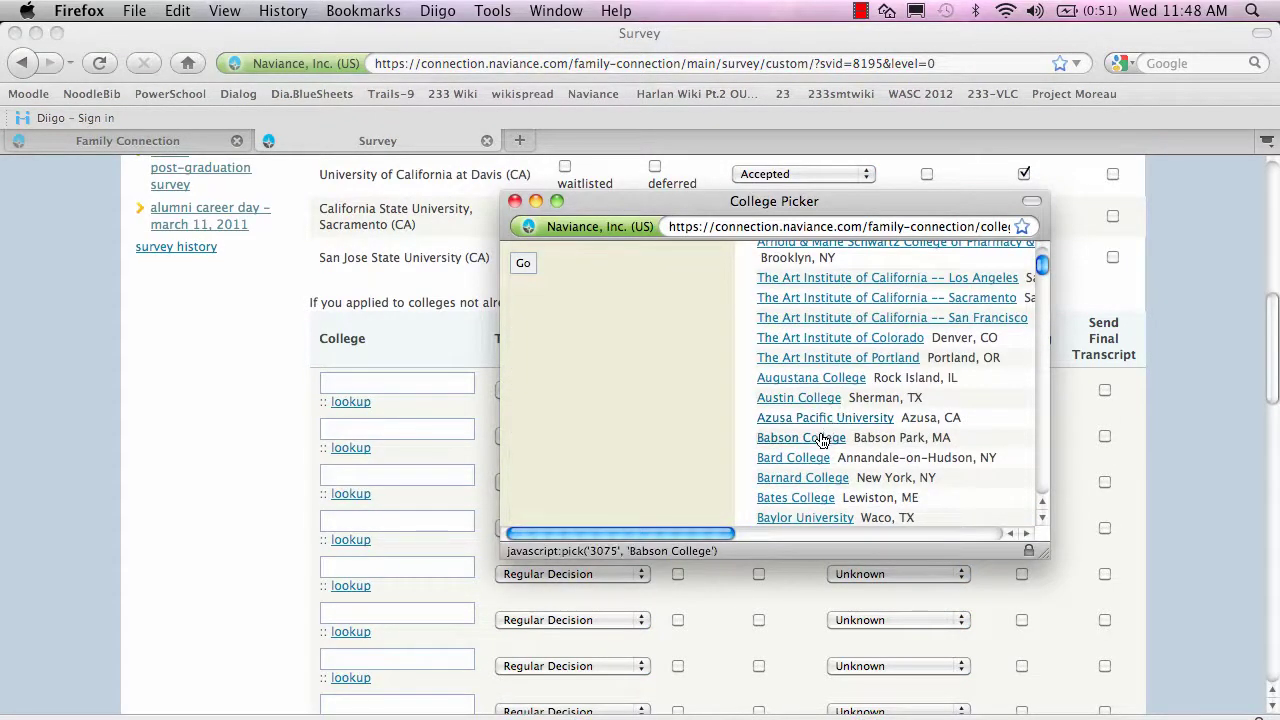
left_click(819, 438)
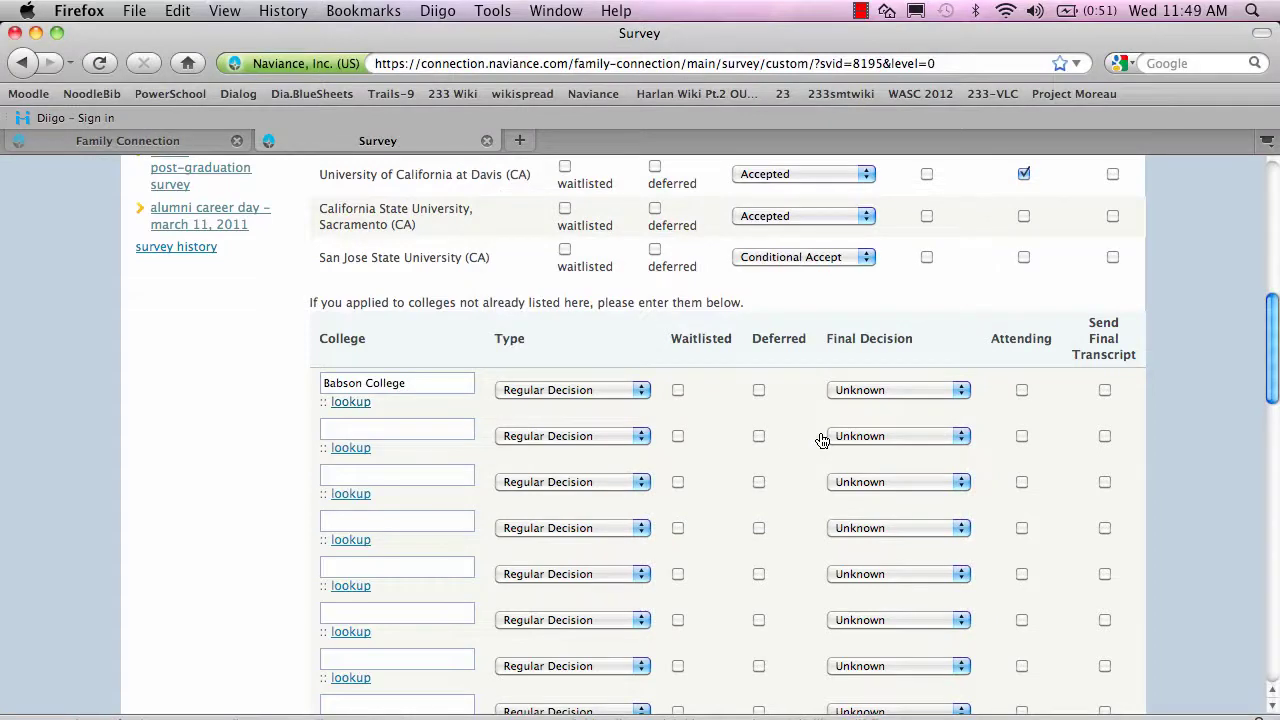
scroll(1198, 430, "down", 3)
scroll(1197, 428, "down", 5)
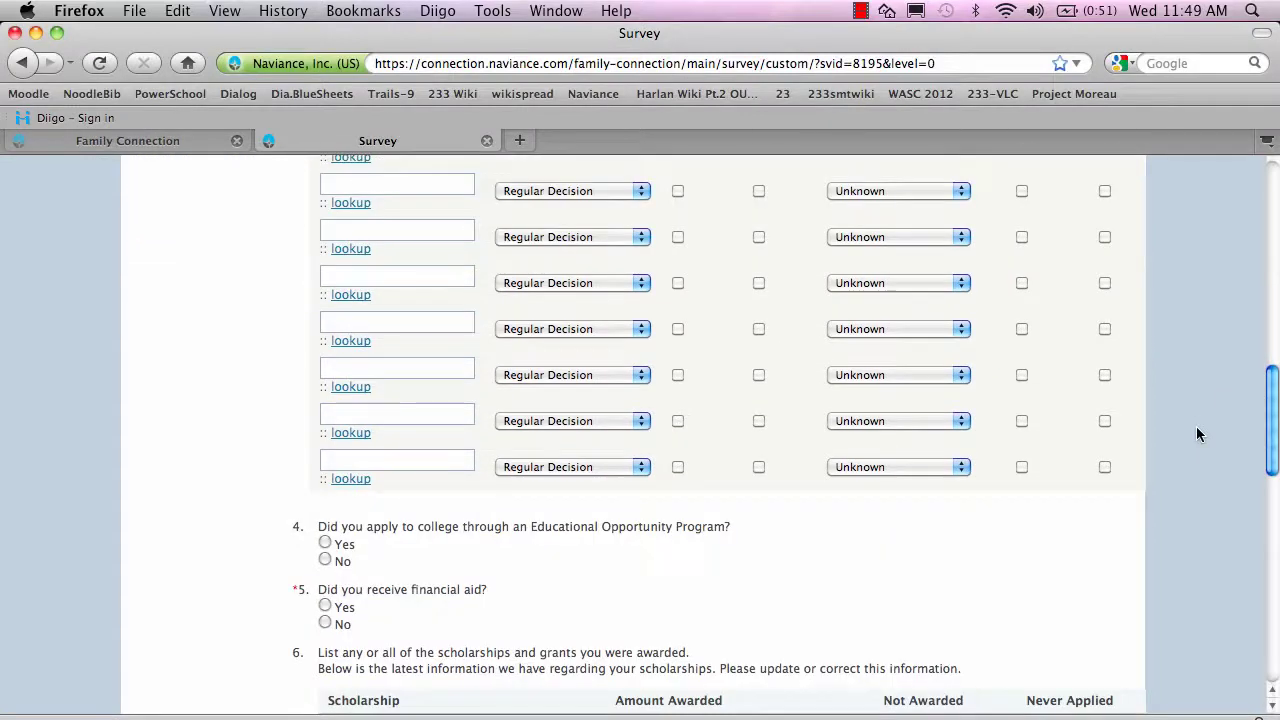
scroll(1198, 430, "up", 1)
scroll(1198, 430, "up", 4)
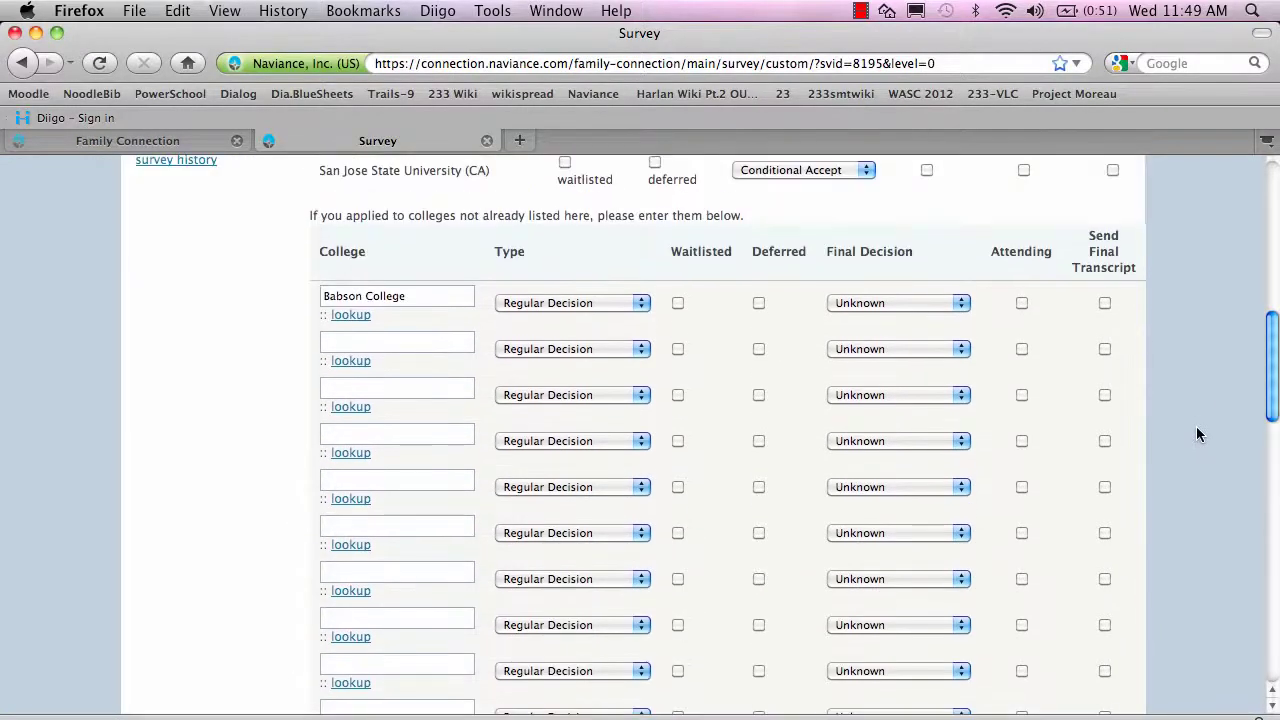
scroll(1198, 430, "down", 4)
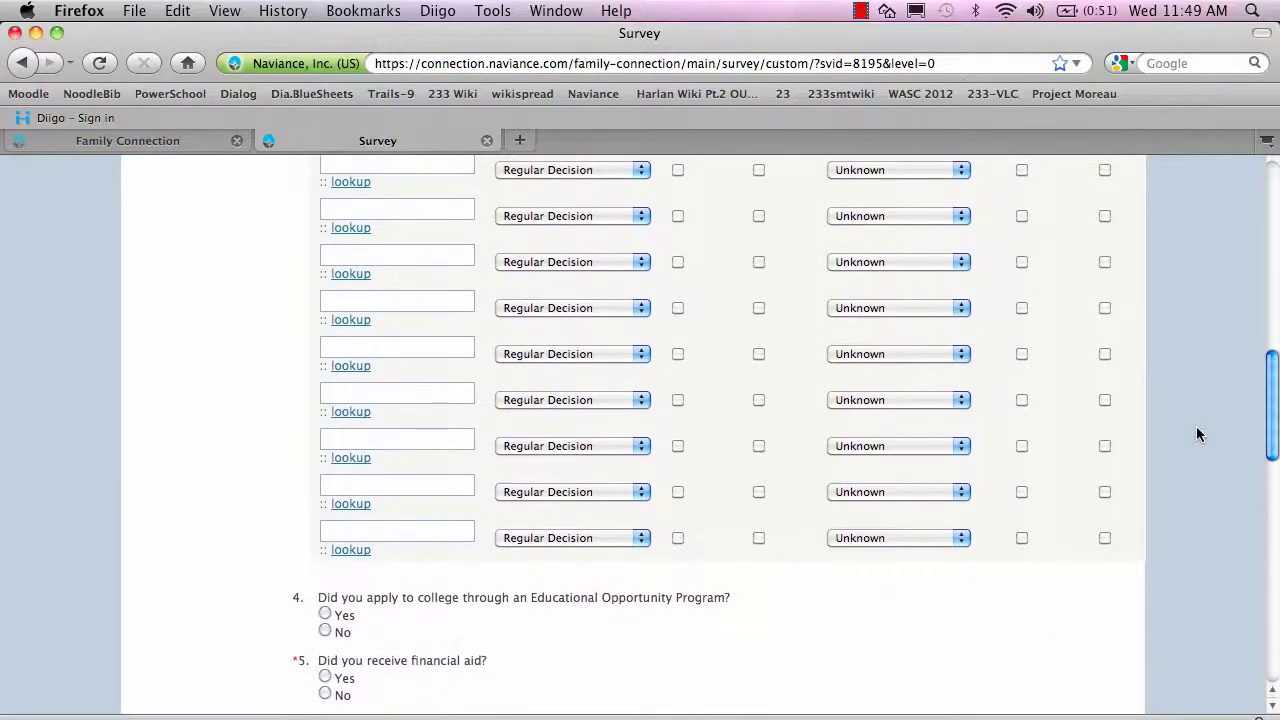
scroll(1197, 433, "up", 1)
Mark question 4 (Educational Opportunity Program) No and question 5 (financial aid) Yes
scroll(1197, 433, "down", 2)
scroll(1197, 433, "down", 3)
scroll(1197, 433, "down", 2)
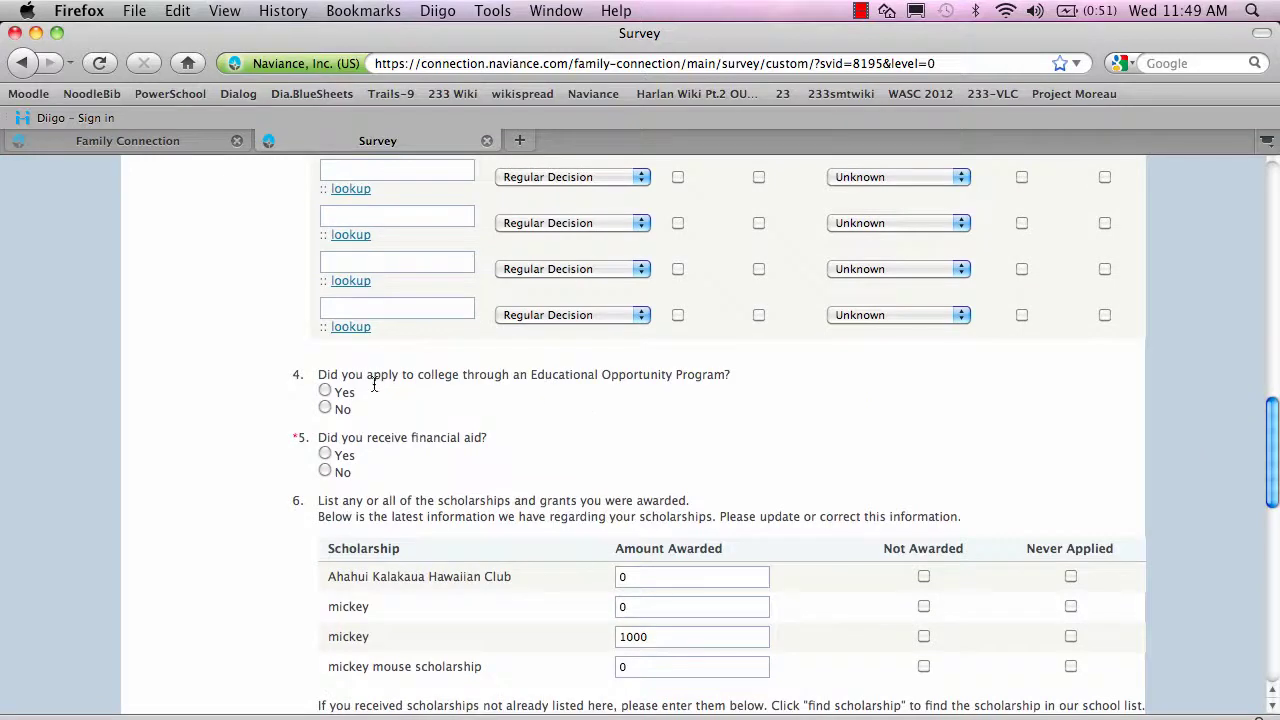
left_click(325, 408)
scroll(443, 414, "down", 3)
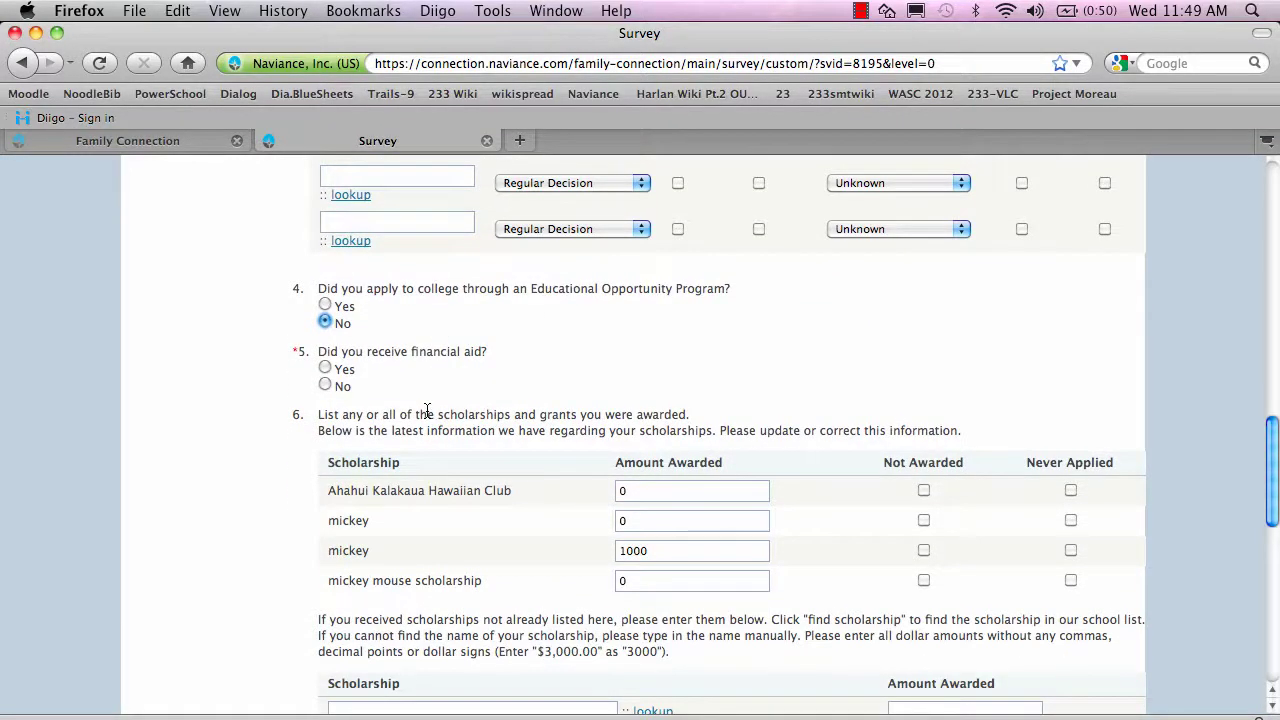
left_click(325, 369)
scroll(612, 338, "down", 2)
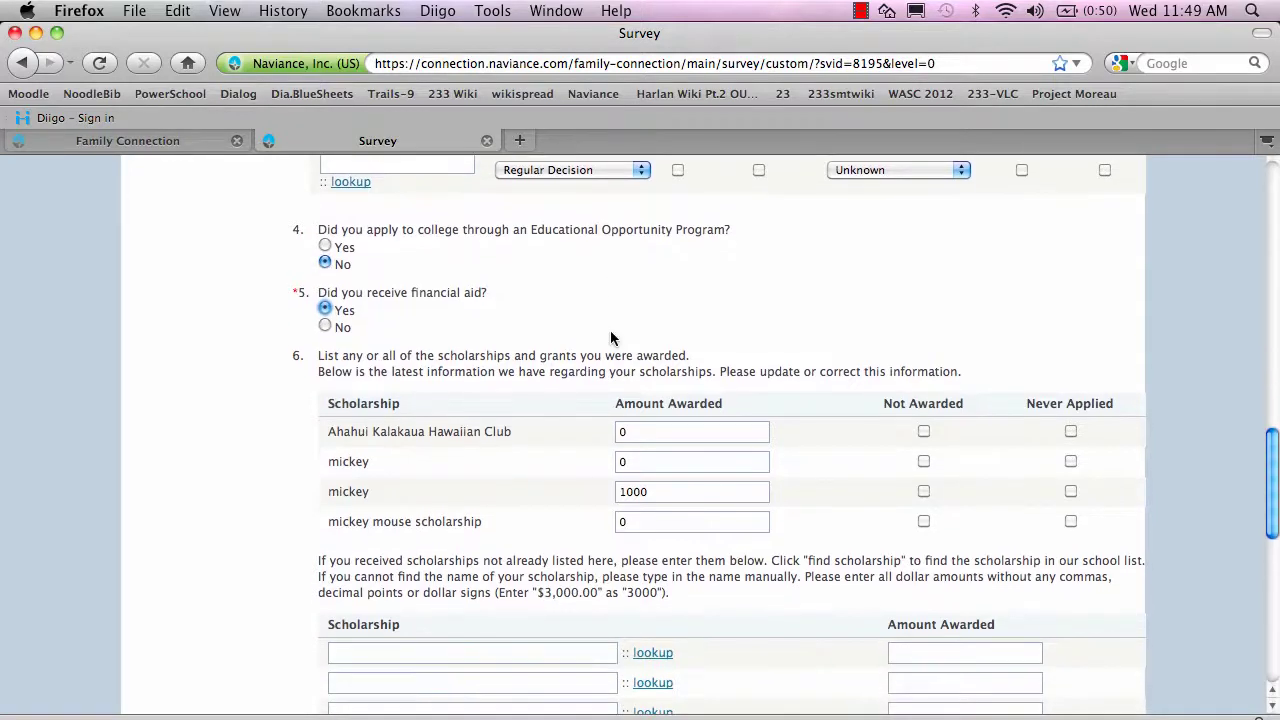
scroll(612, 338, "down", 2)
scroll(610, 335, "down", 3)
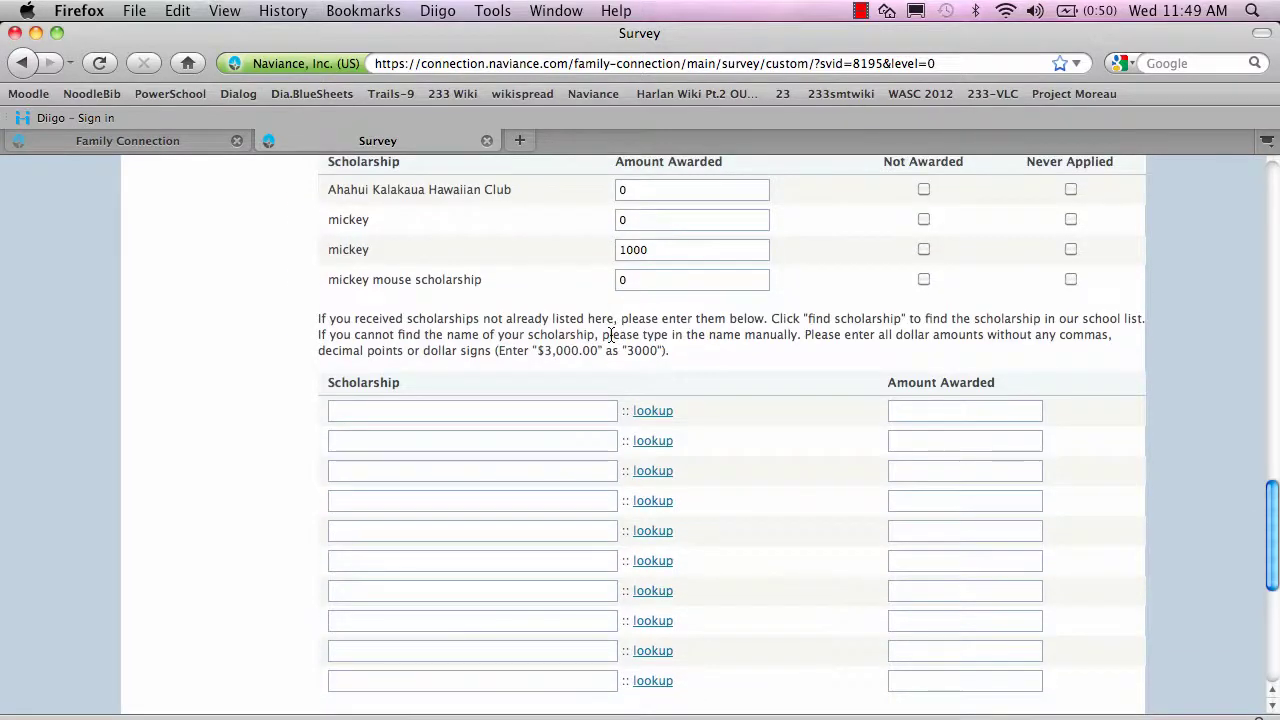
scroll(610, 335, "down", 1)
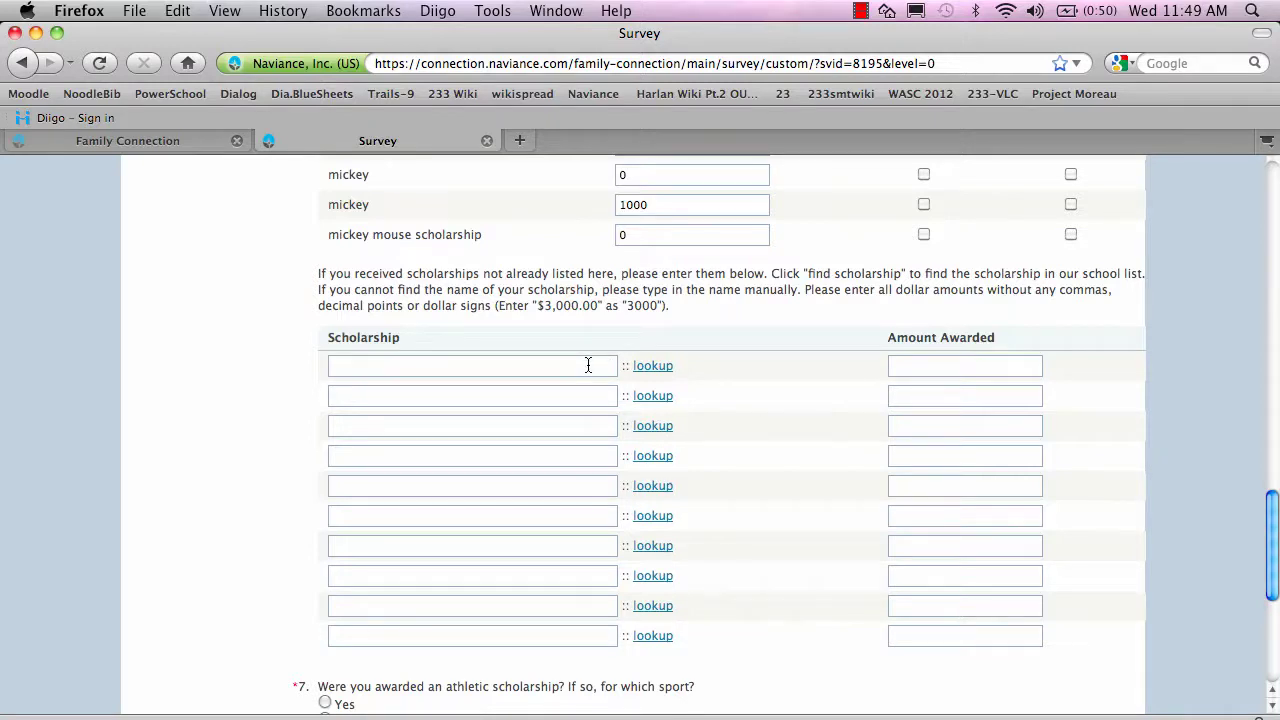
Pick Ayn Rand Institute-All Grades in the Scholarship Picker for the first scholarship row
left_click(646, 367)
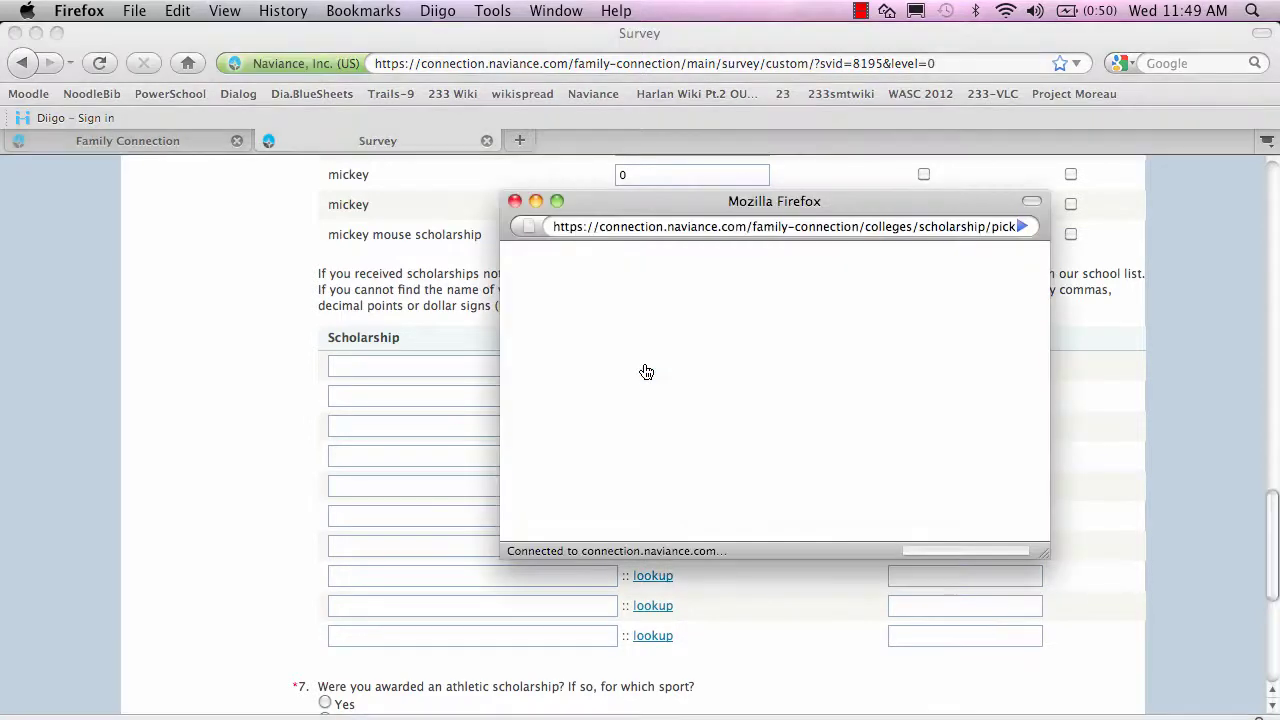
scroll(646, 369, "down", 3)
scroll(646, 369, "down", 5)
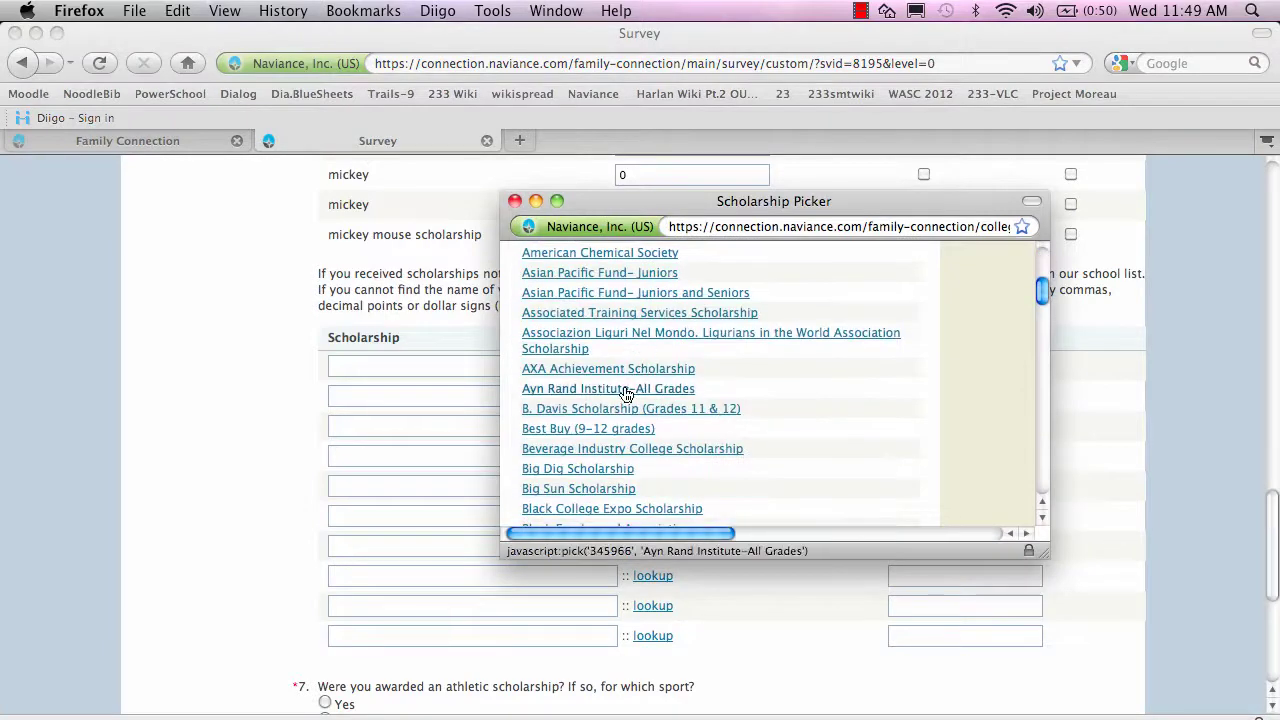
left_click(624, 392)
scroll(624, 396, "up", 1)
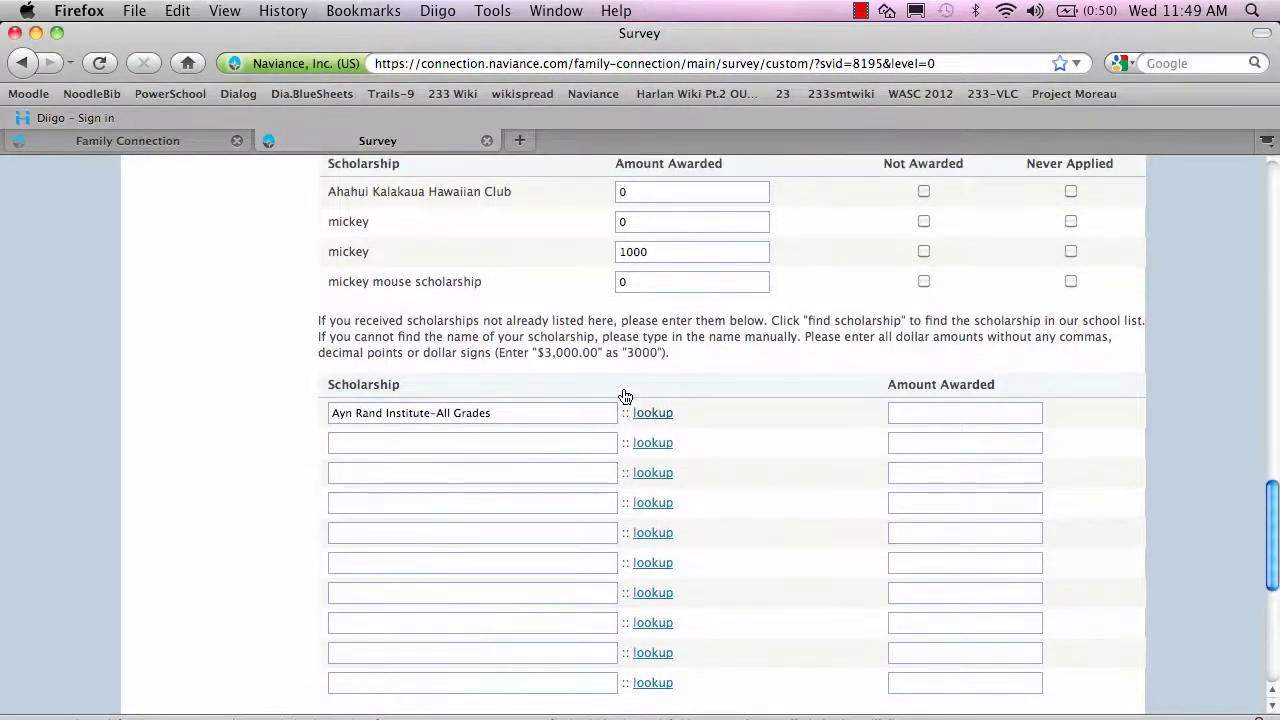
scroll(625, 396, "up", 1)
right_click(622, 392)
left_click(621, 389)
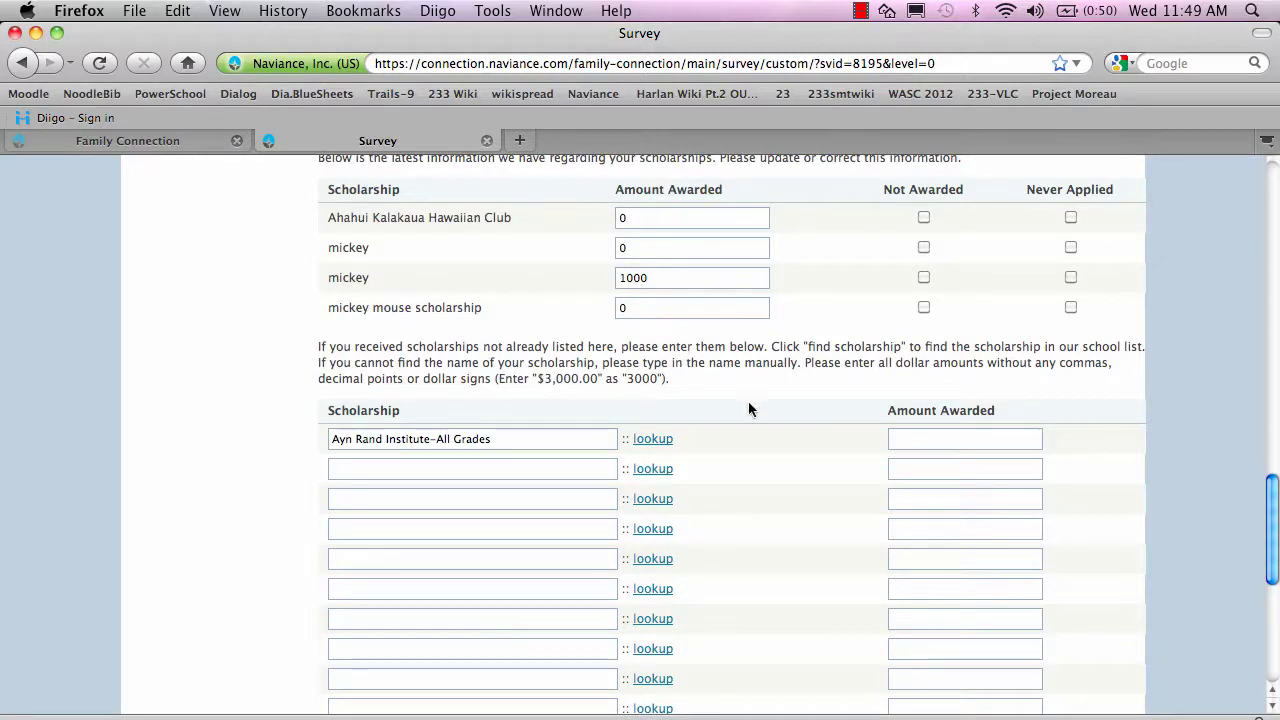
scroll(748, 440, "down", 6)
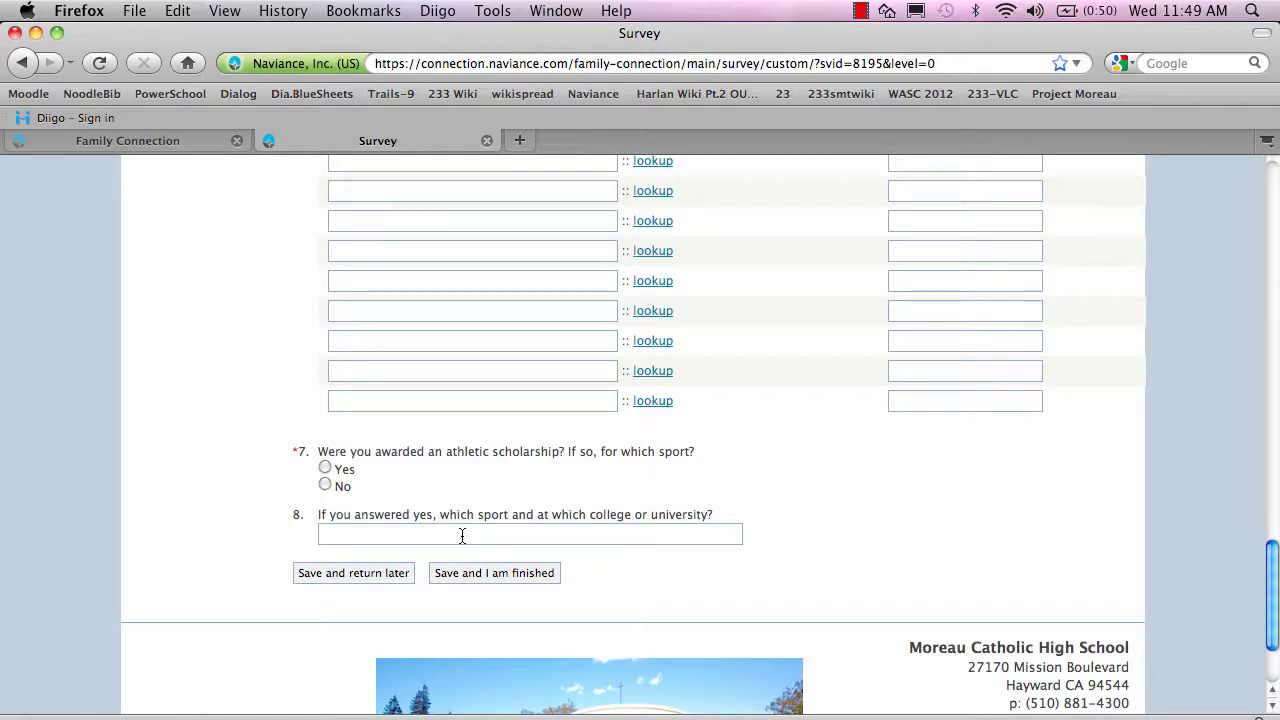
Save the survey to finish later, then reopen it from About Me
left_click(351, 575)
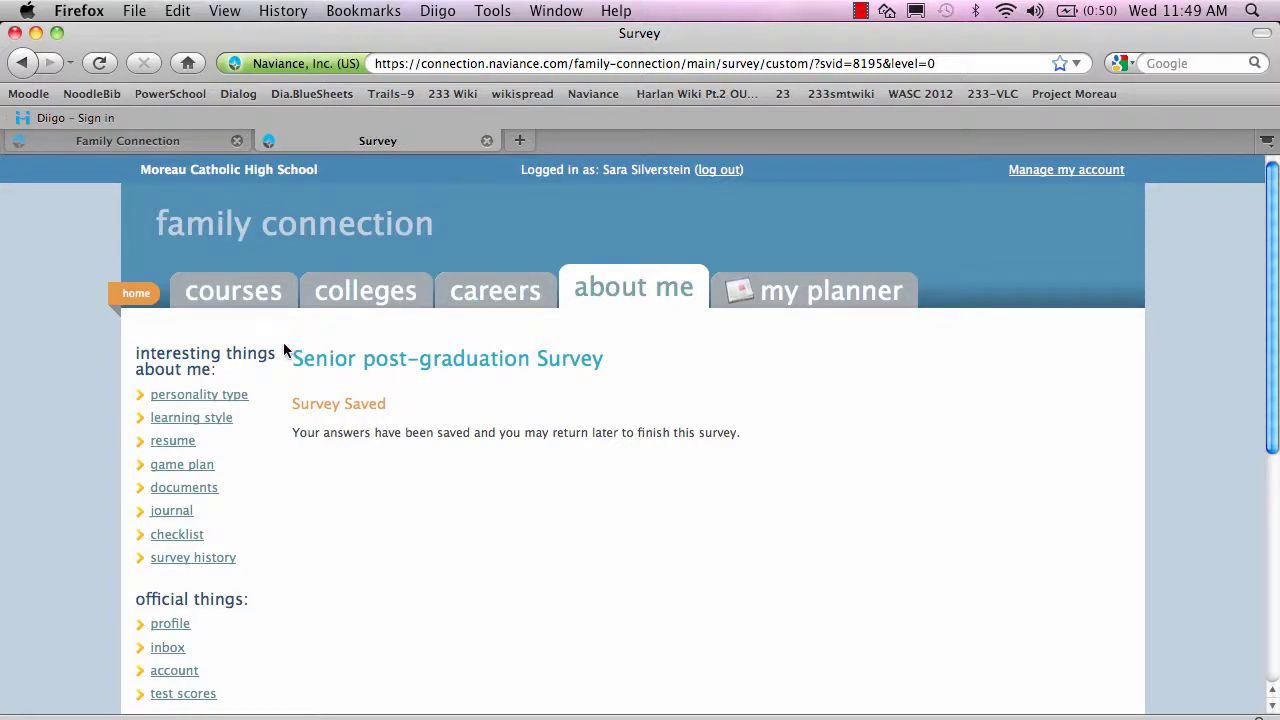
left_click(596, 279)
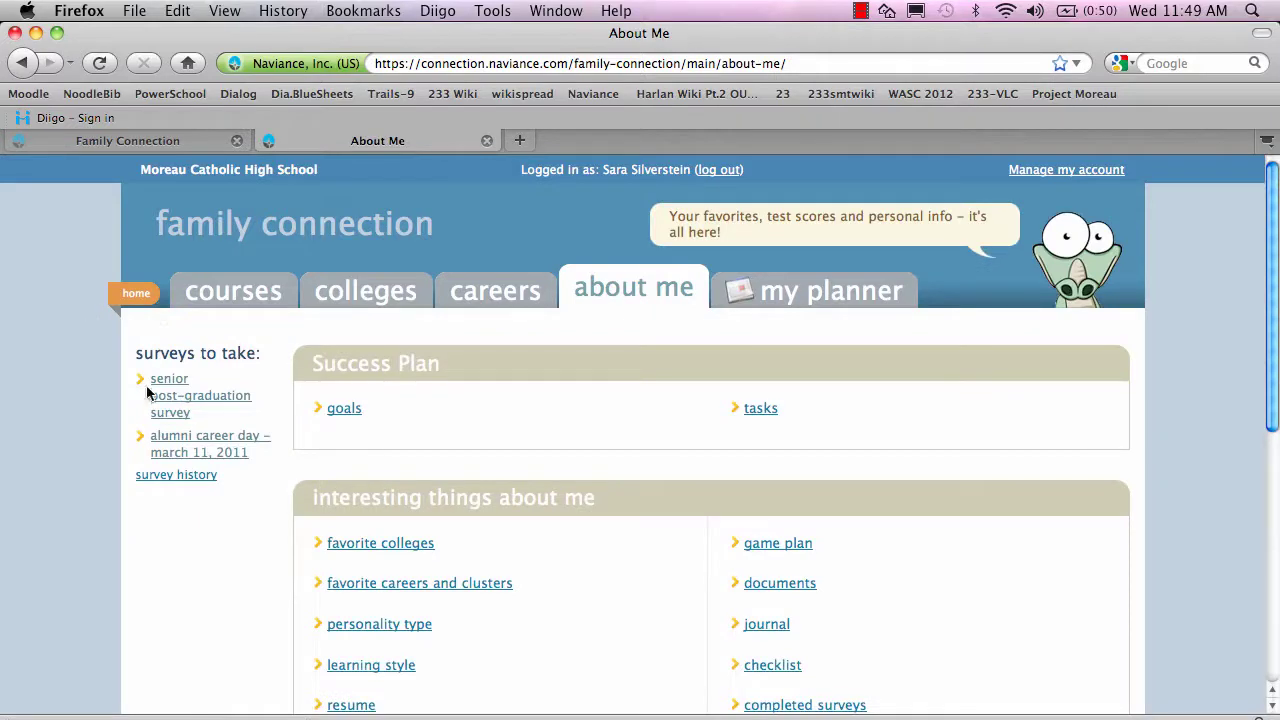
left_click(163, 398)
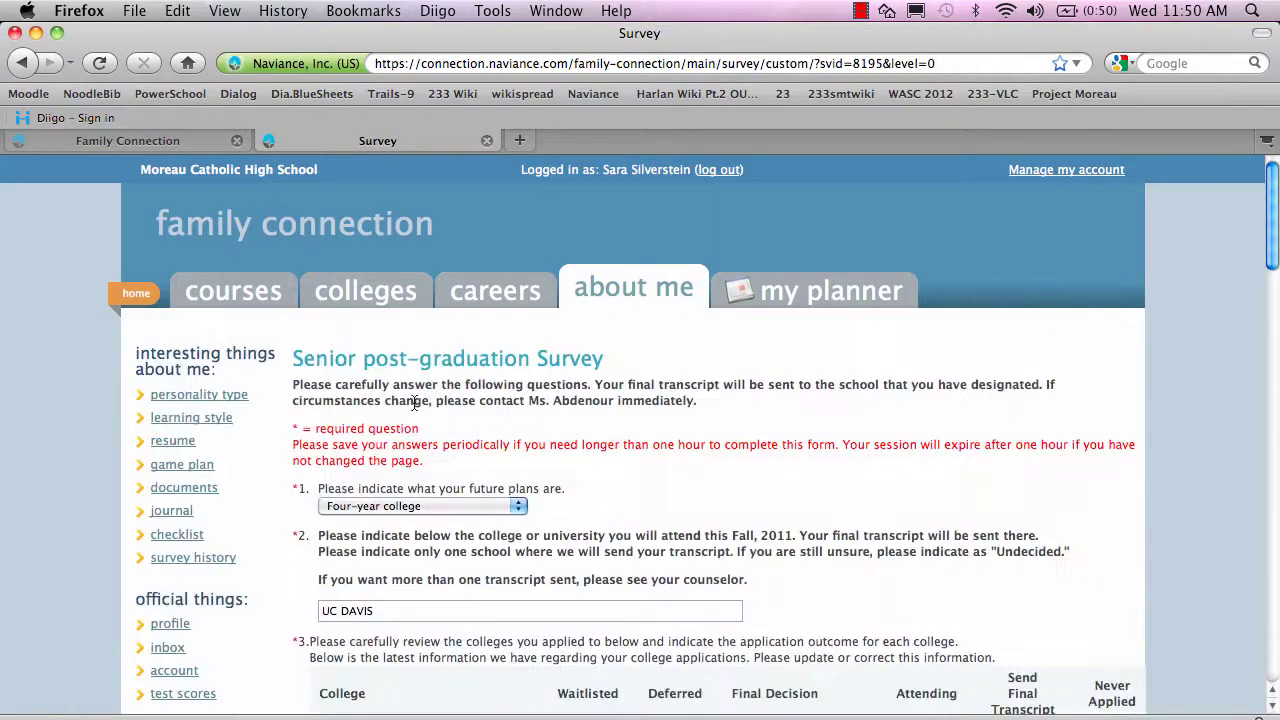
Set Babson College's final decision to Conditional Accept
scroll(414, 400, "down", 5)
scroll(414, 400, "down", 5)
scroll(414, 400, "down", 2)
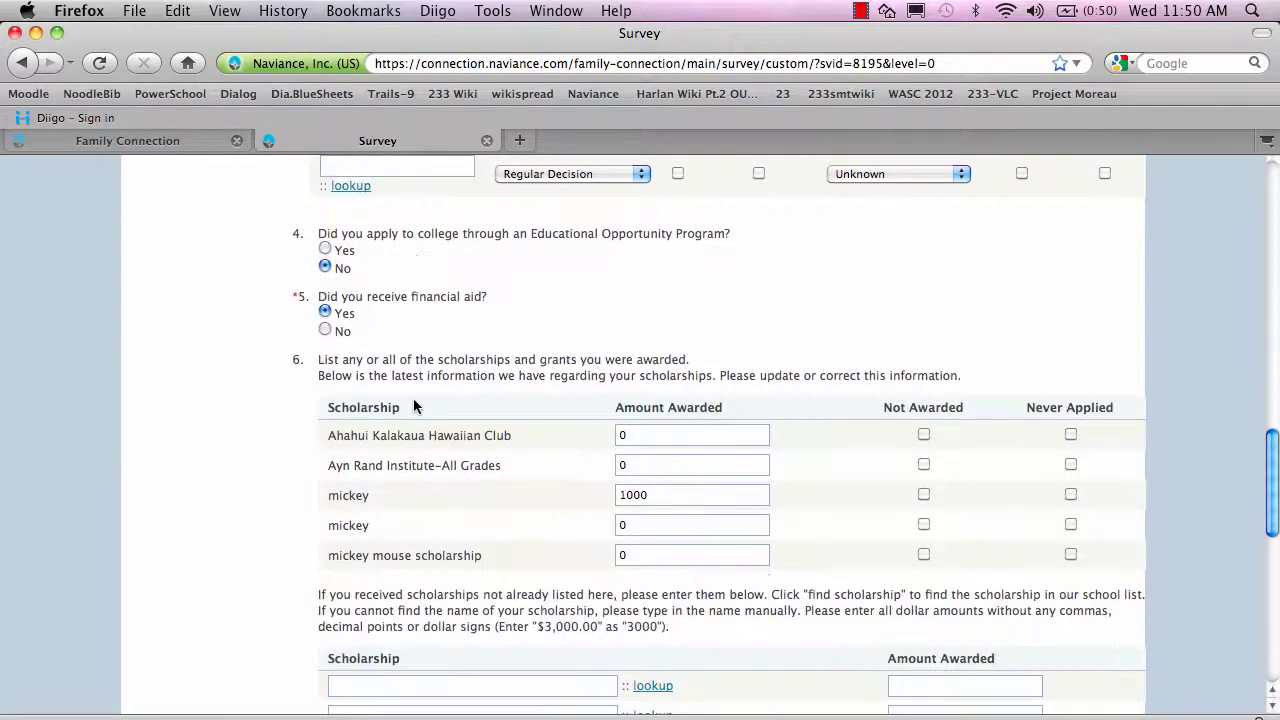
scroll(414, 405, "up", 1)
scroll(414, 405, "up", 1)
scroll(415, 405, "up", 4)
scroll(416, 405, "up", 3)
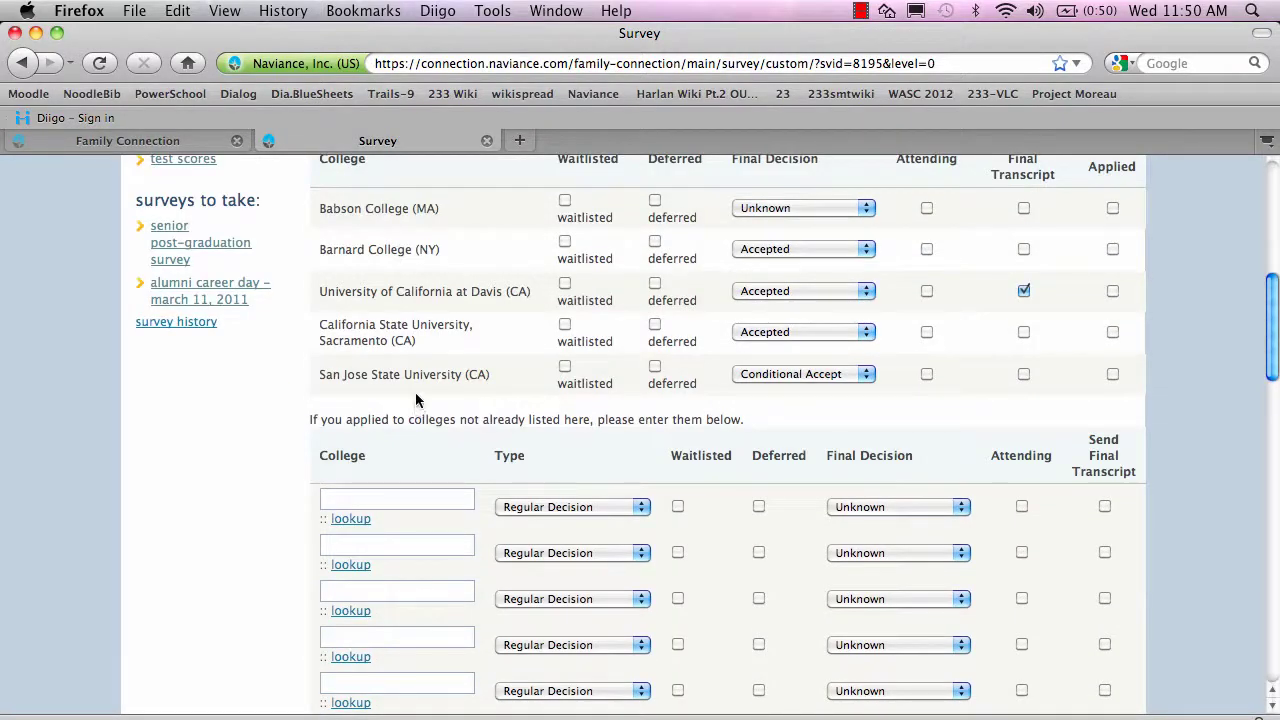
left_click(780, 208)
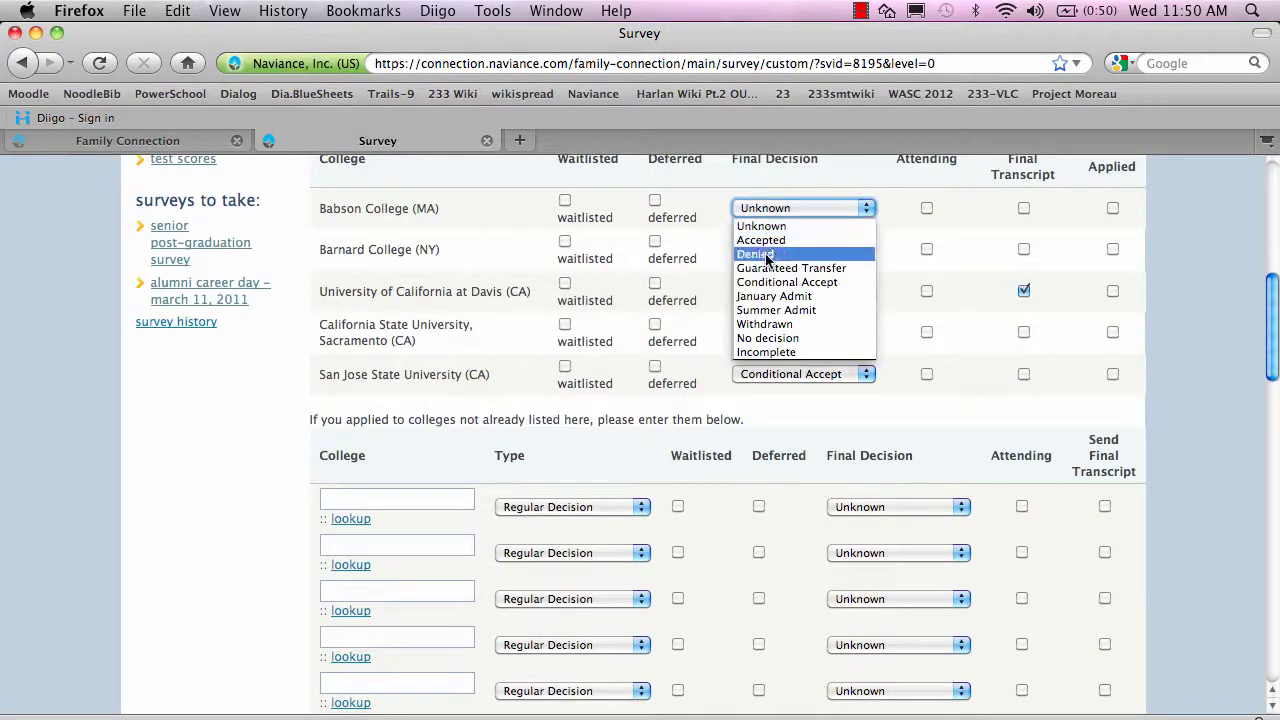
left_click(766, 282)
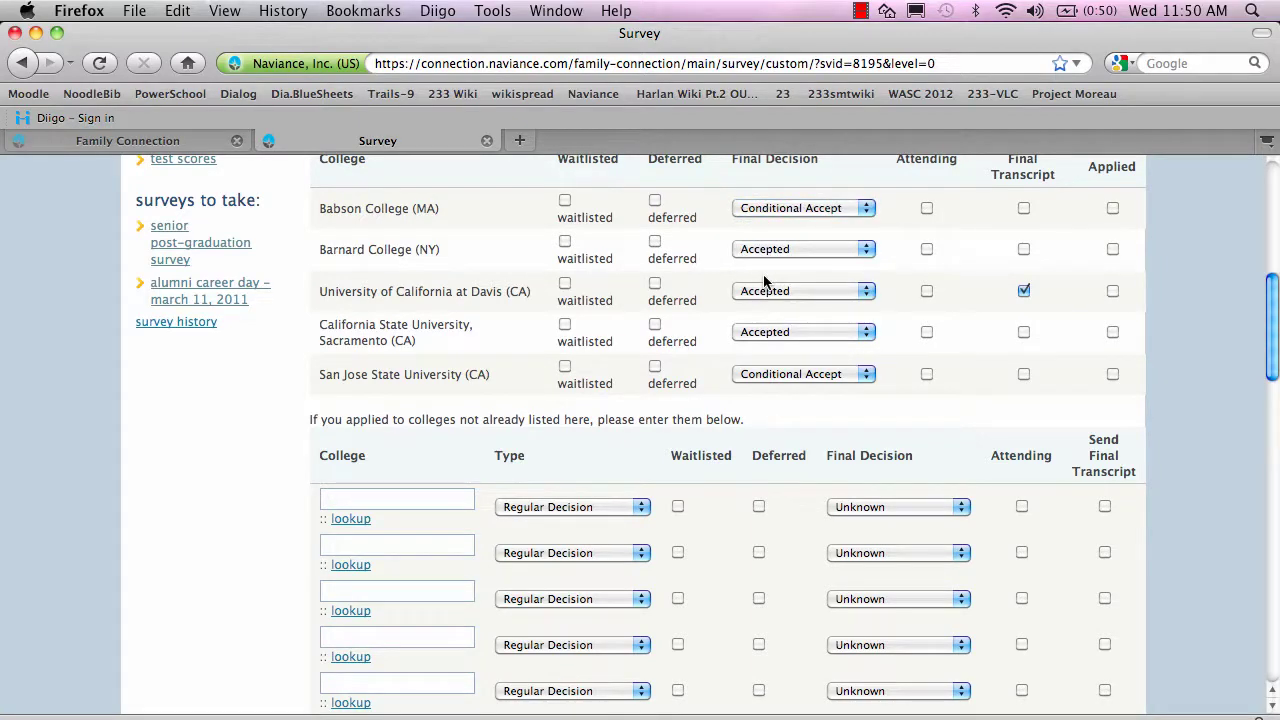
Submit the survey as finished and confirm, which returns a question 7 error
scroll(1164, 378, "down", 8)
scroll(1164, 378, "down", 3)
scroll(1164, 378, "down", 1)
scroll(1164, 378, "down", 4)
scroll(1164, 378, "down", 1)
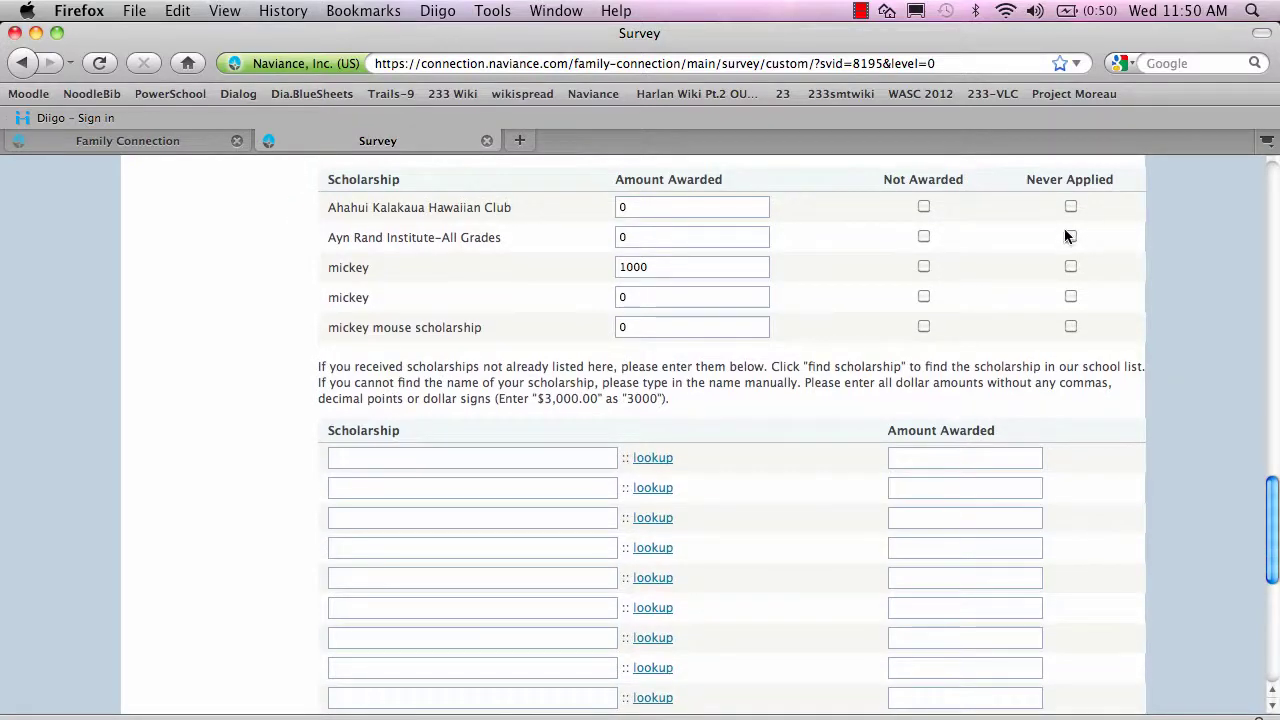
scroll(1165, 287, "down", 1)
scroll(1165, 287, "down", 5)
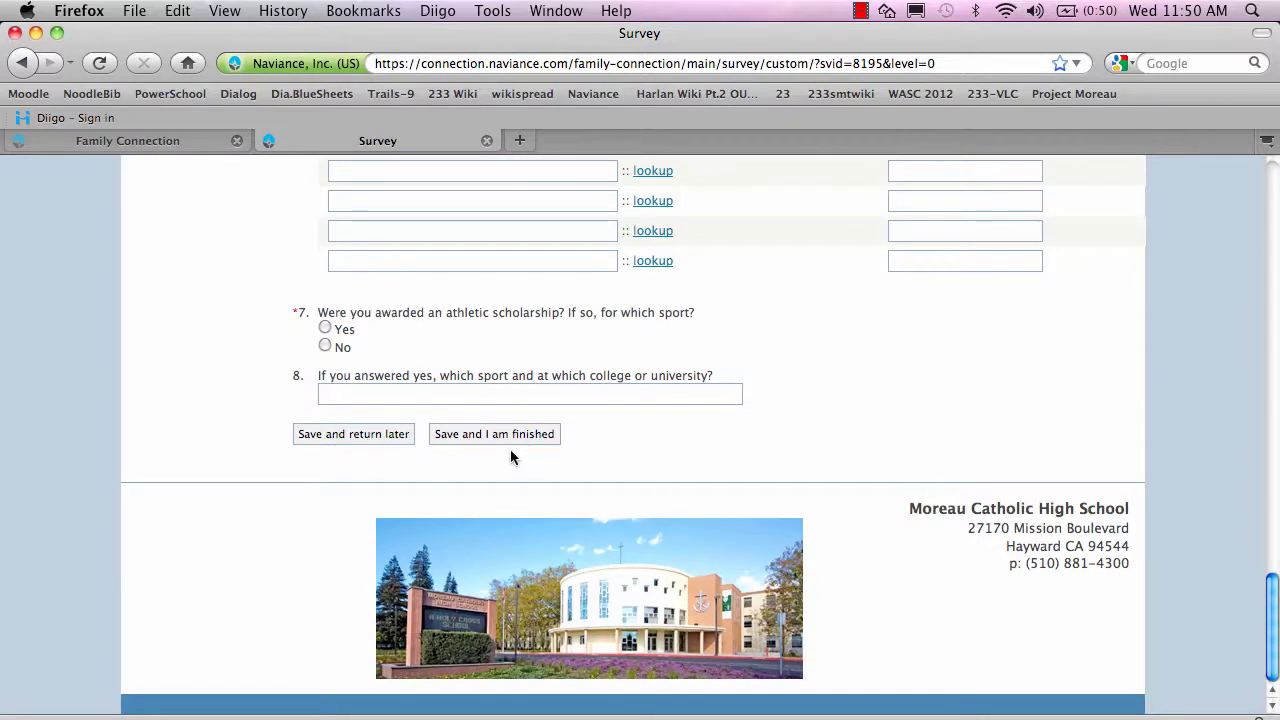
scroll(510, 450, "up", 1)
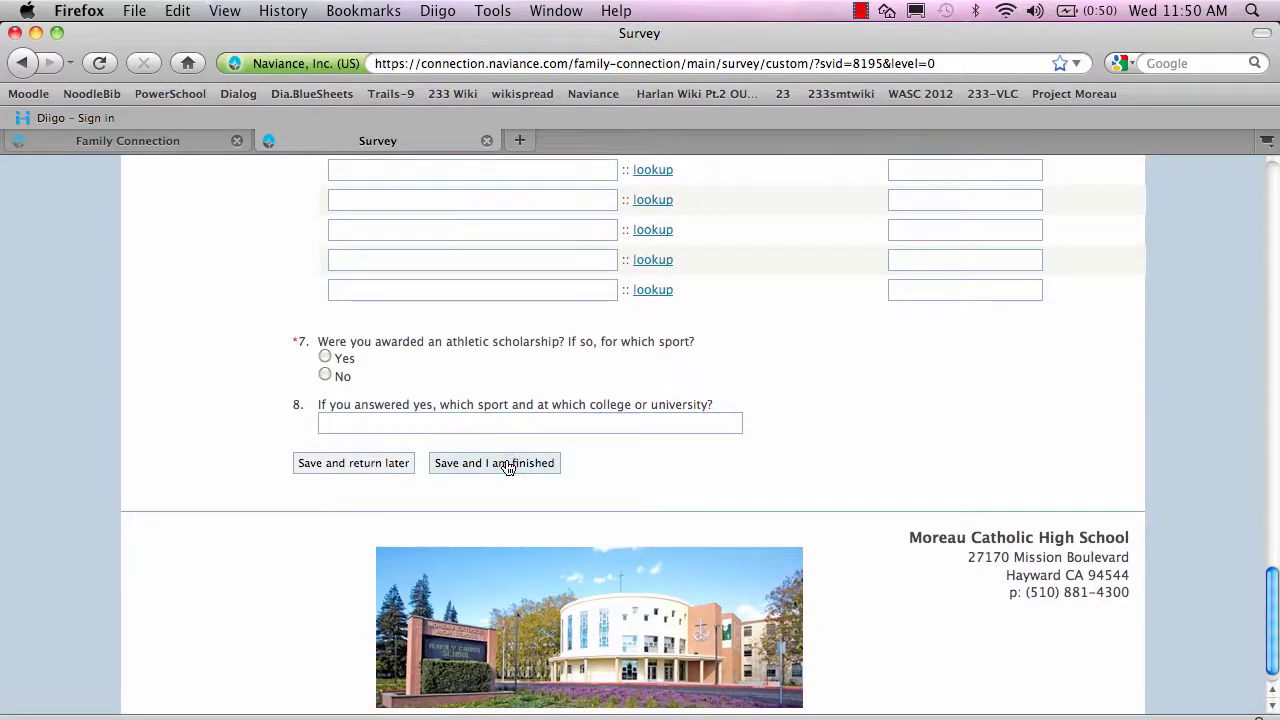
left_click(508, 465)
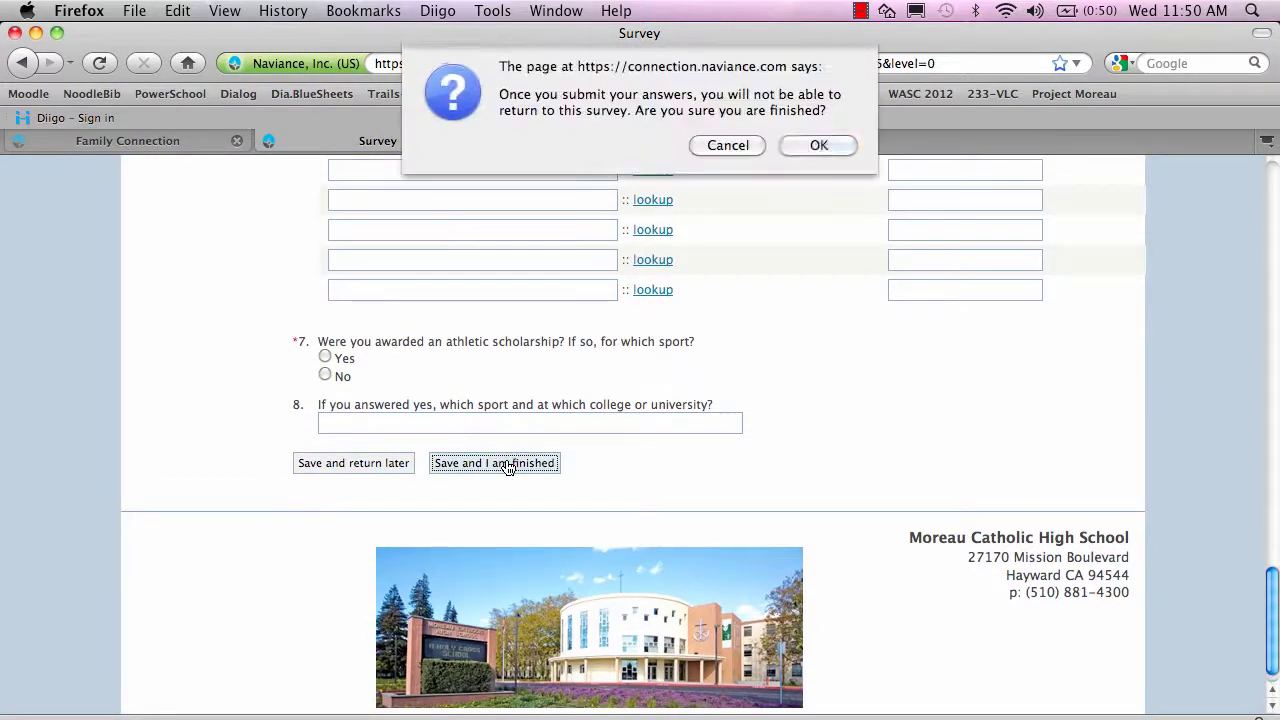
left_click(825, 146)
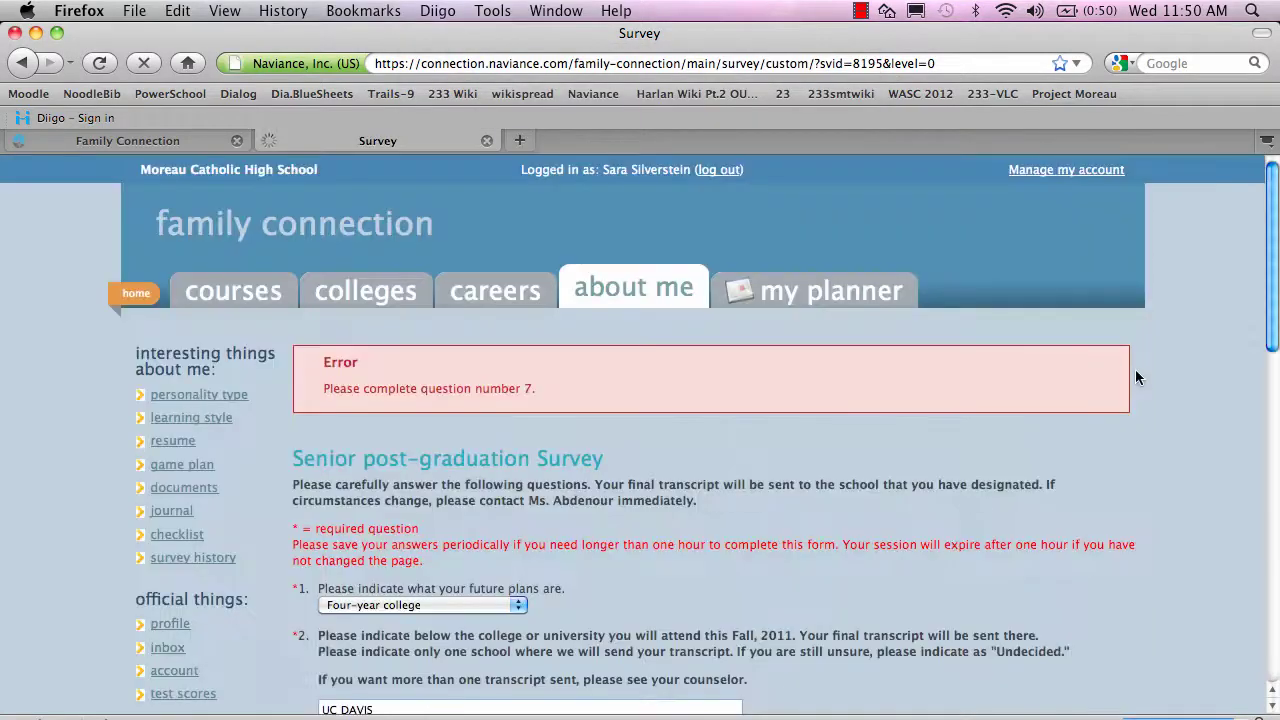
Answer No to question 7 about the athletic scholarship
scroll(1136, 376, "down", 3)
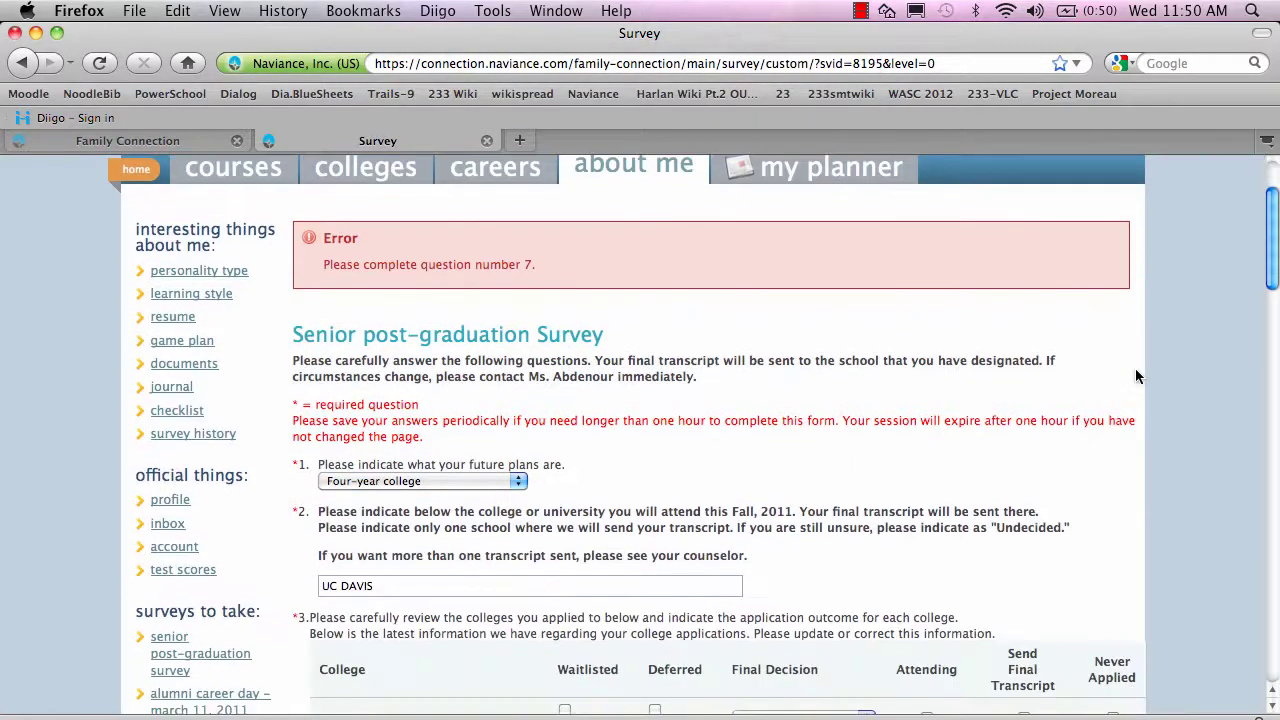
scroll(1135, 376, "down", 5)
scroll(1135, 376, "down", 7)
scroll(1135, 376, "down", 4)
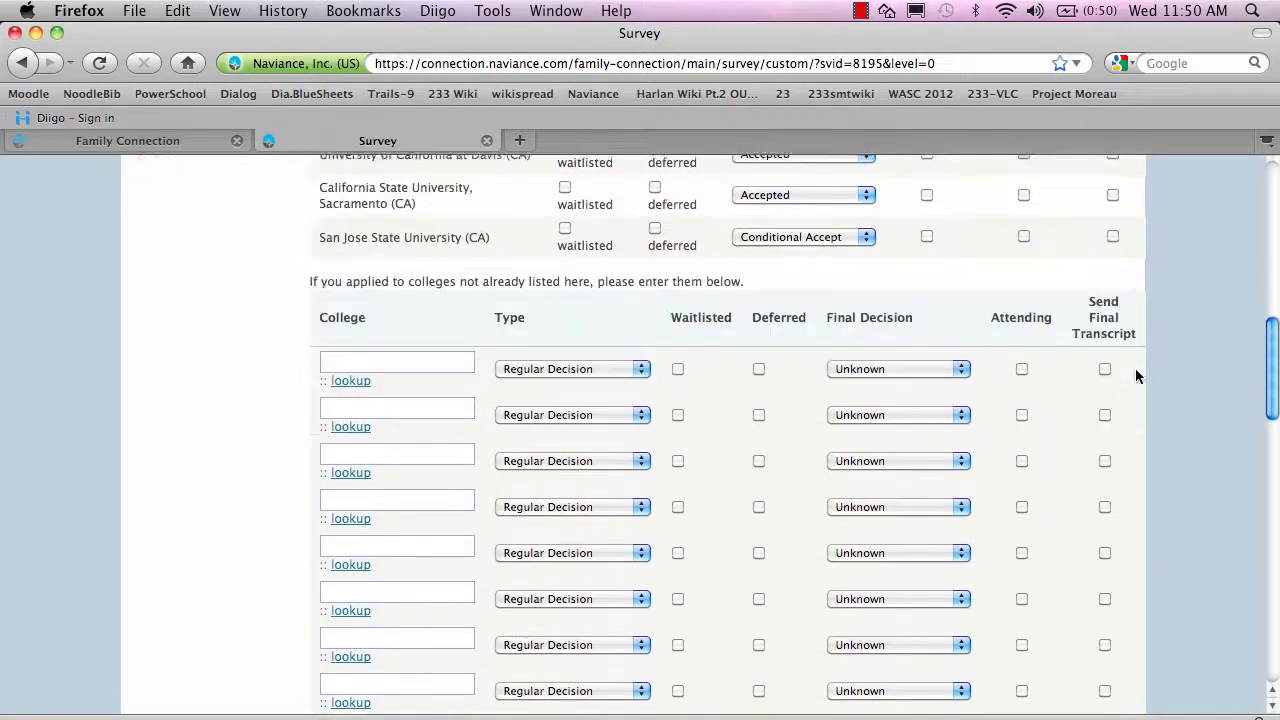
scroll(1135, 376, "down", 3)
scroll(1135, 376, "down", 3)
scroll(1135, 376, "down", 3)
scroll(1135, 376, "down", 4)
scroll(1135, 376, "down", 3)
scroll(1135, 376, "down", 5)
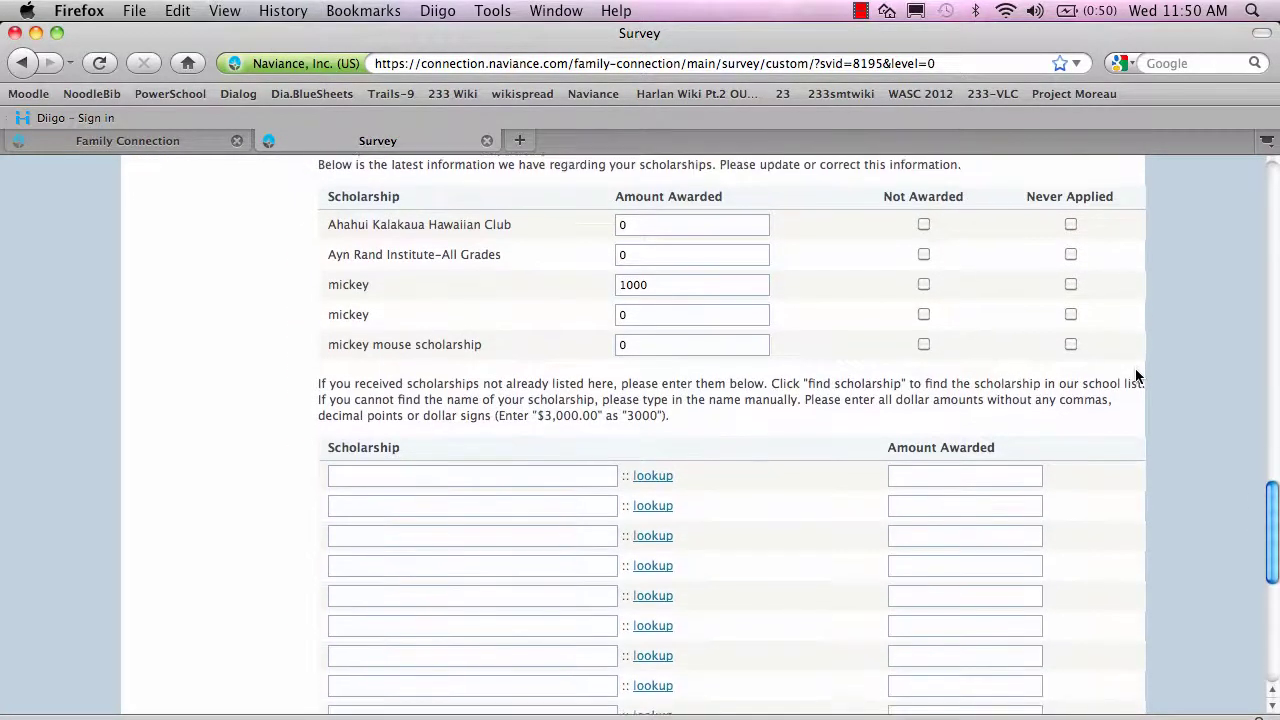
scroll(1135, 376, "down", 3)
scroll(1135, 376, "down", 1)
scroll(1135, 376, "down", 1)
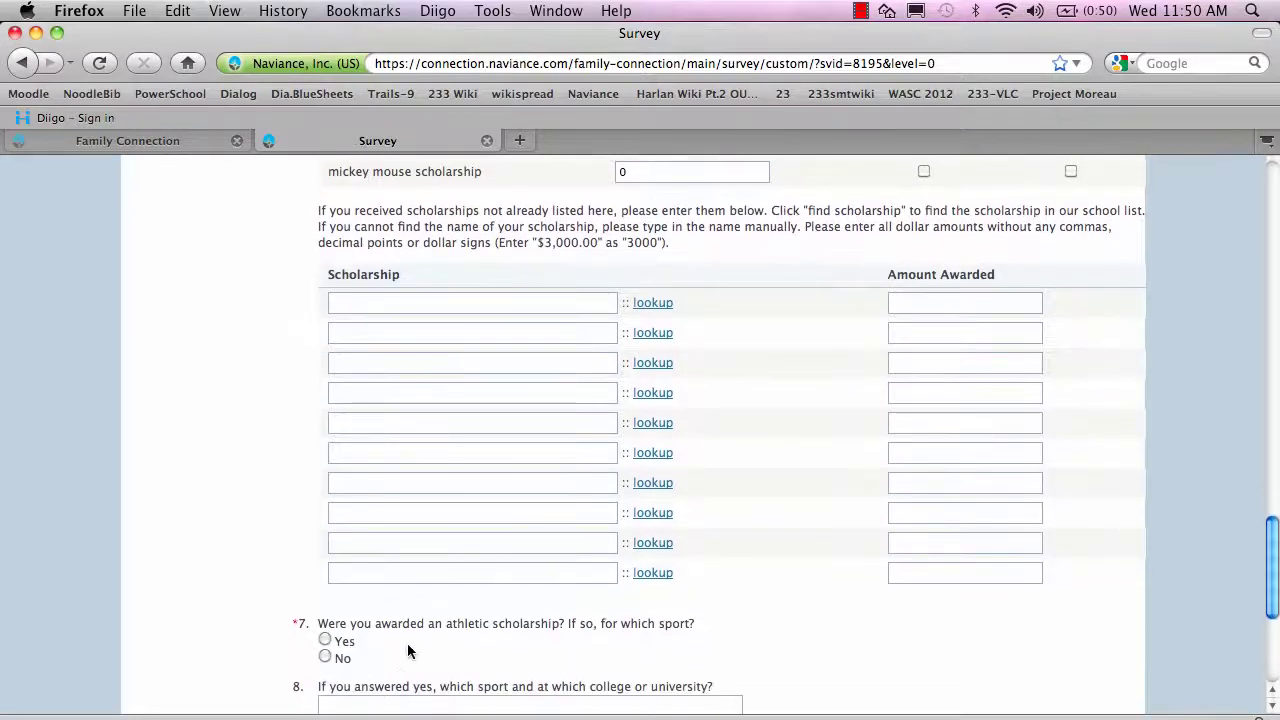
left_click(325, 657)
Resubmit the survey with 'Save and I am finished' and confirm
scroll(1114, 590, "down", 8)
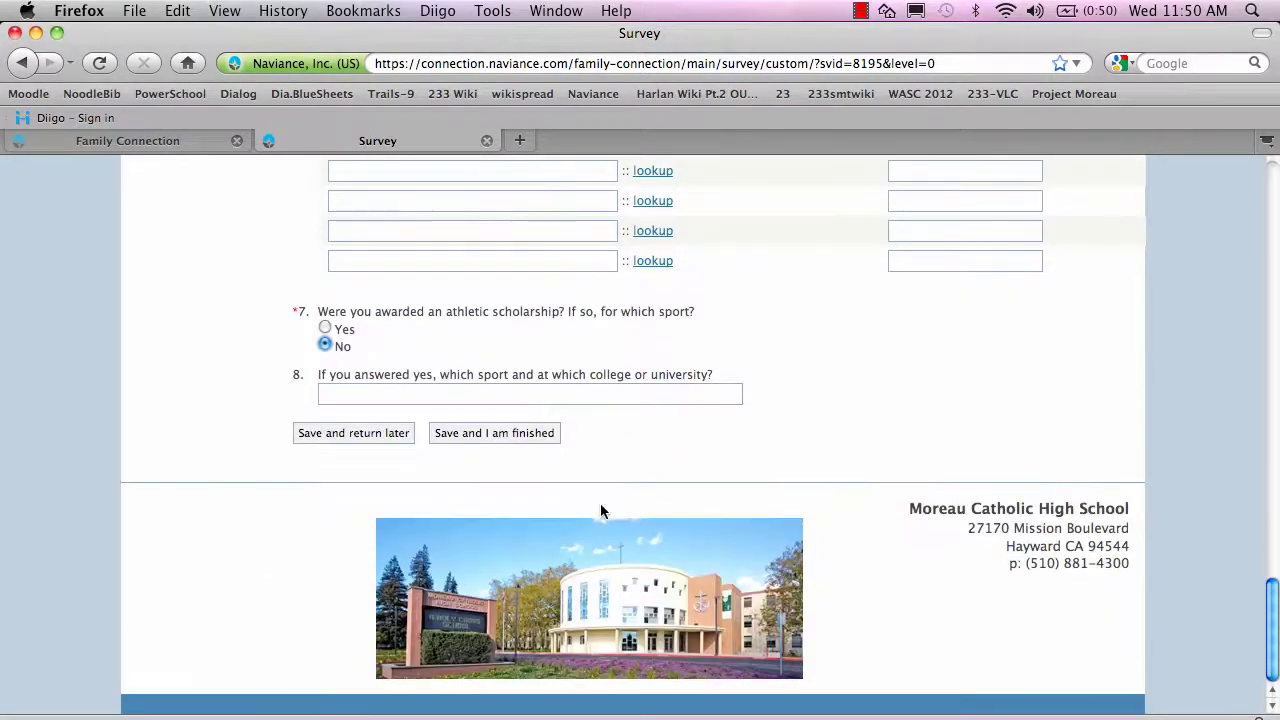
left_click(510, 440)
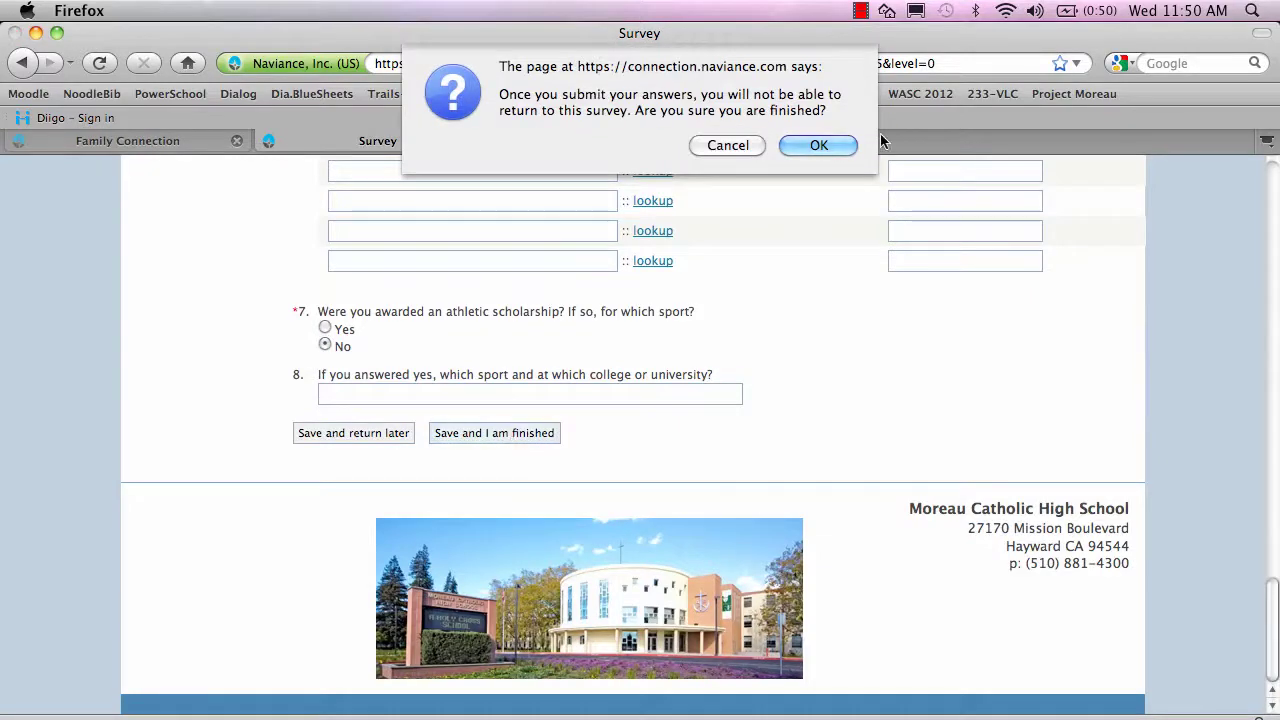
left_click(815, 150)
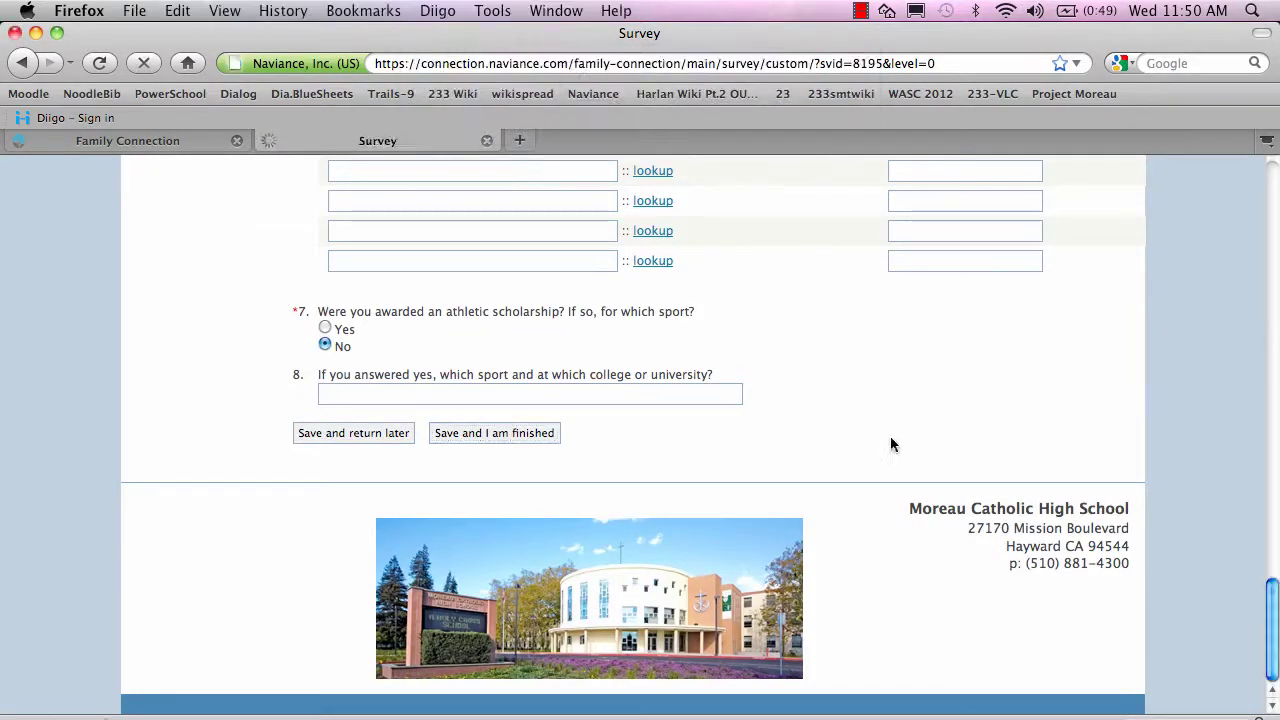